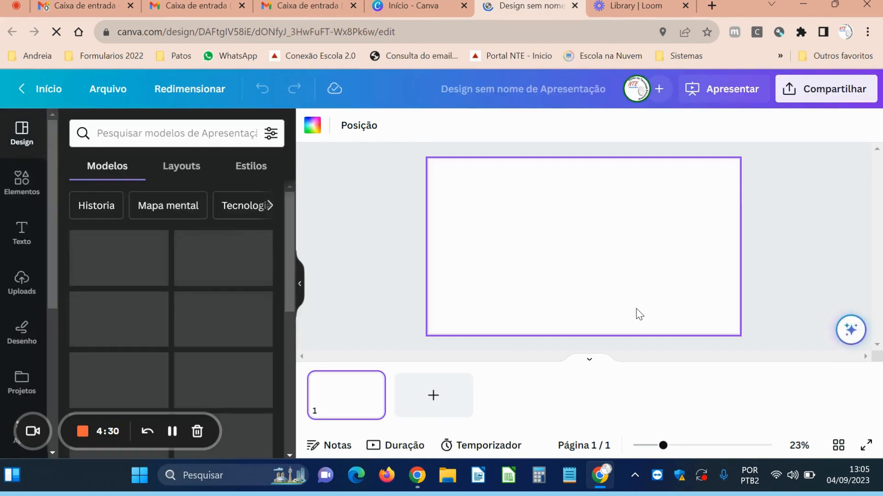
Browse the ready-made text combinations and add the "Feliz aniversário!" one to the blank page.
{"action": "left_click", "coordinate": [21, 244]}
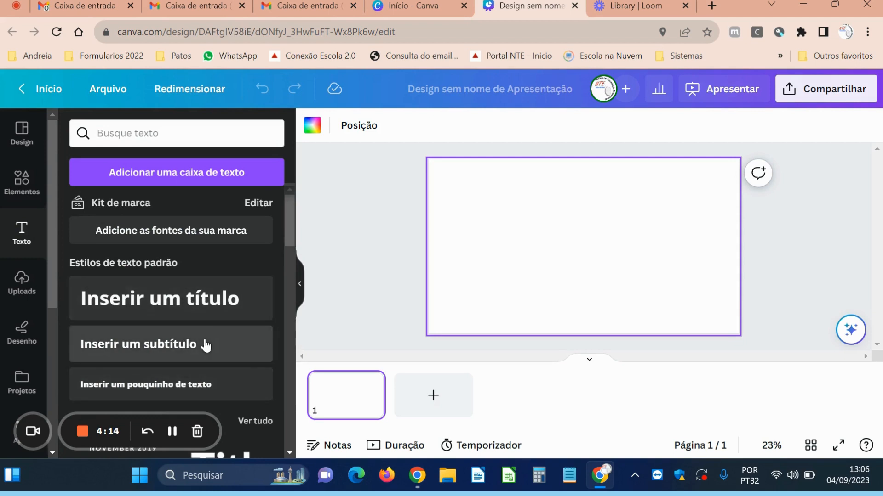
{"action": "scroll", "coordinate": [211, 324], "scroll_direction": "down", "scroll_amount": 2}
{"action": "scroll", "coordinate": [211, 324], "scroll_direction": "down", "scroll_amount": 5}
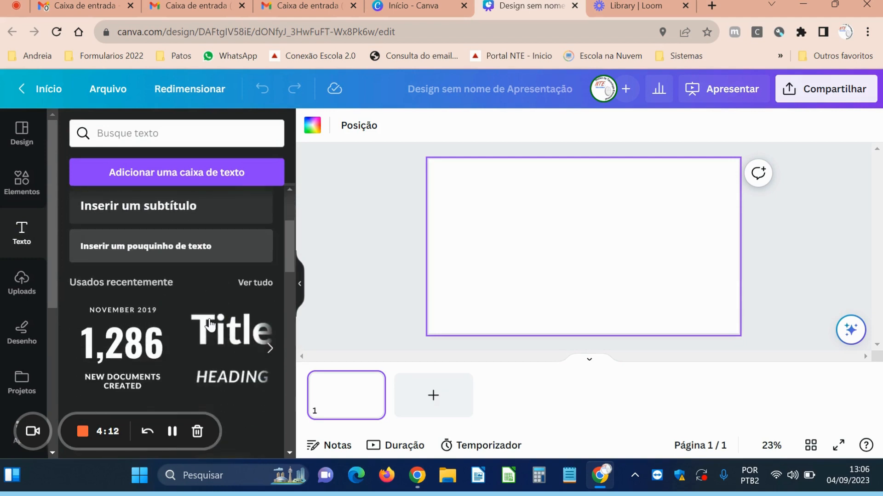
{"action": "scroll", "coordinate": [210, 325], "scroll_direction": "down", "scroll_amount": 3}
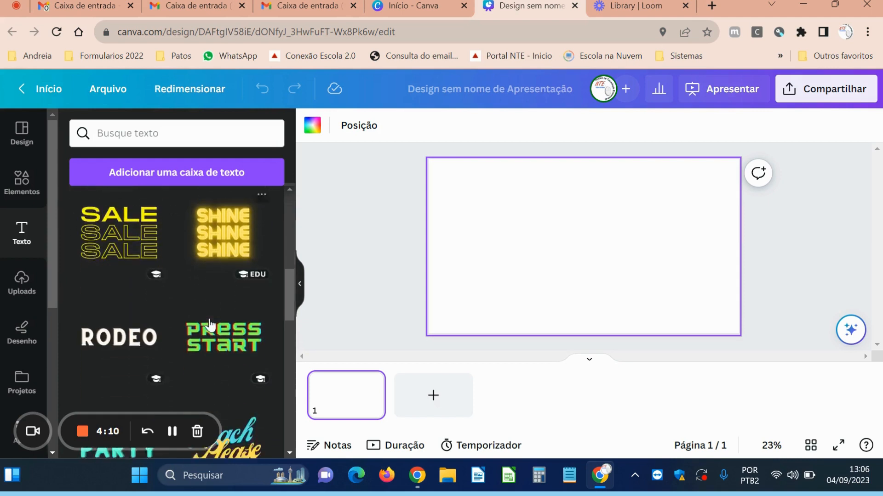
{"action": "scroll", "coordinate": [211, 325], "scroll_direction": "down", "scroll_amount": 1}
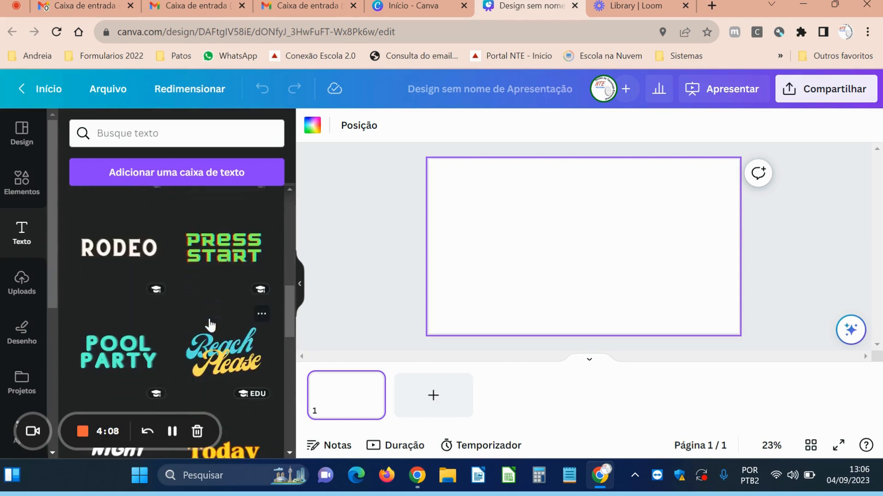
{"action": "scroll", "coordinate": [210, 324], "scroll_direction": "down", "scroll_amount": 2}
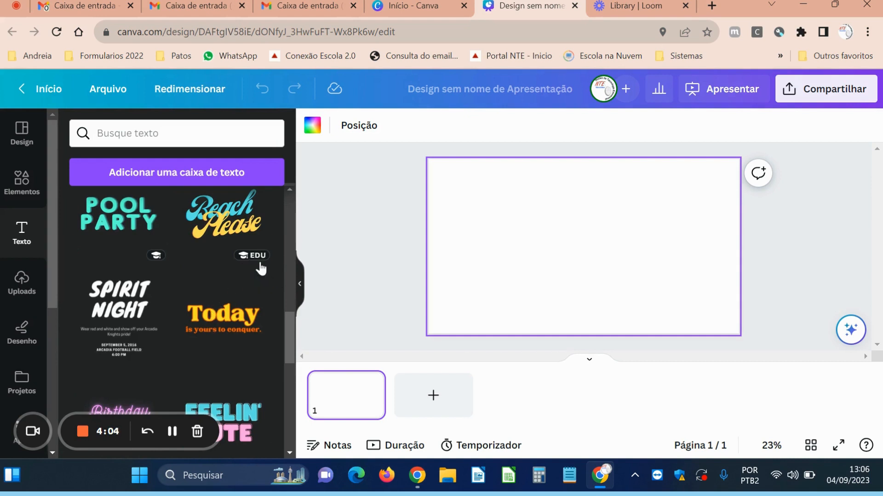
{"action": "mouse_move", "coordinate": [252, 260]}
{"action": "scroll", "coordinate": [180, 316], "scroll_direction": "down", "scroll_amount": 1}
{"action": "scroll", "coordinate": [181, 317], "scroll_direction": "down", "scroll_amount": 1}
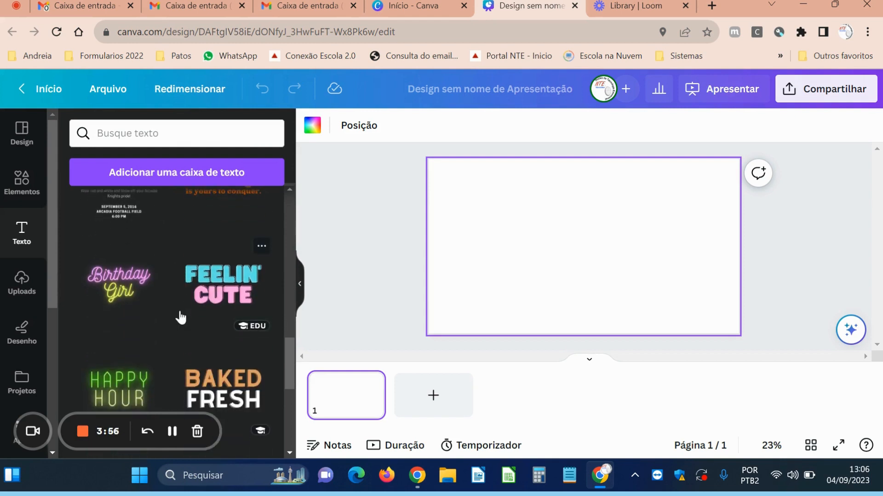
{"action": "scroll", "coordinate": [181, 317], "scroll_direction": "down", "scroll_amount": 1}
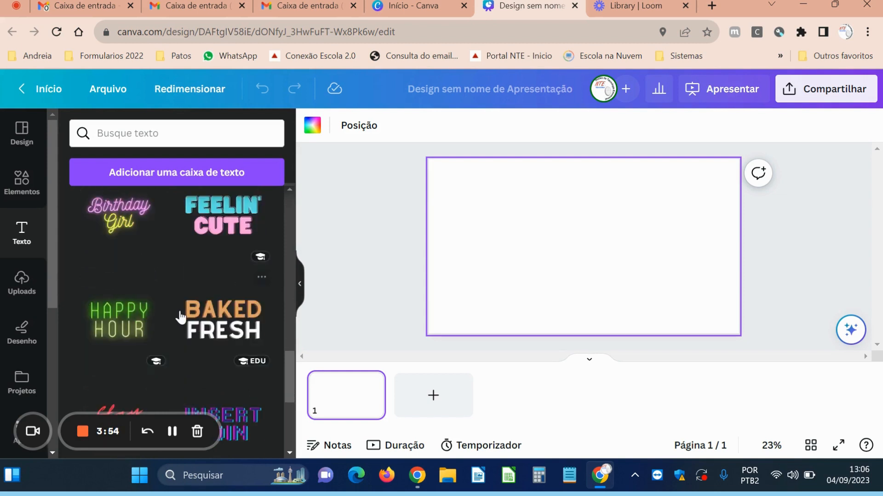
{"action": "scroll", "coordinate": [181, 317], "scroll_direction": "down", "scroll_amount": 2}
{"action": "scroll", "coordinate": [180, 318], "scroll_direction": "down", "scroll_amount": 2}
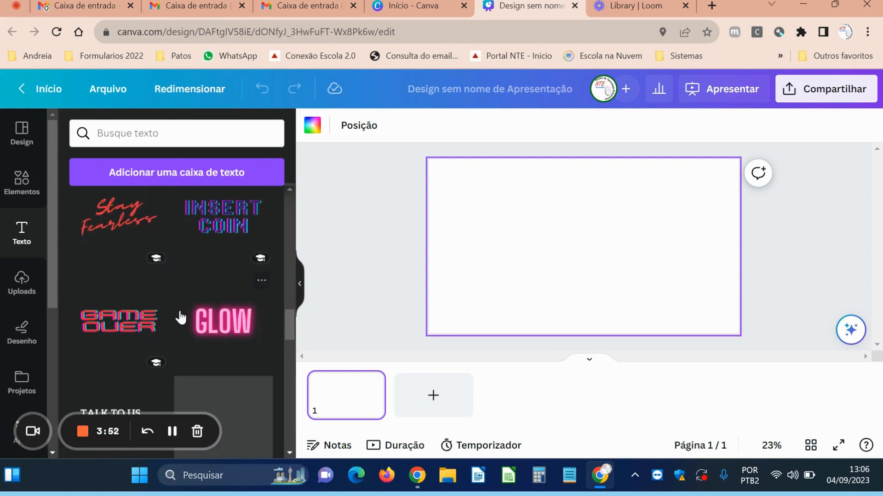
{"action": "scroll", "coordinate": [181, 318], "scroll_direction": "down", "scroll_amount": 1}
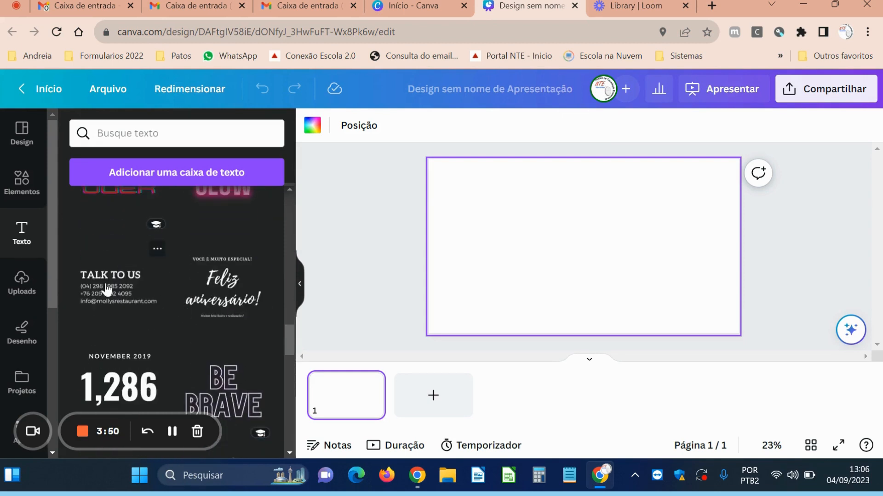
{"action": "scroll", "coordinate": [178, 313], "scroll_direction": "down", "scroll_amount": 3}
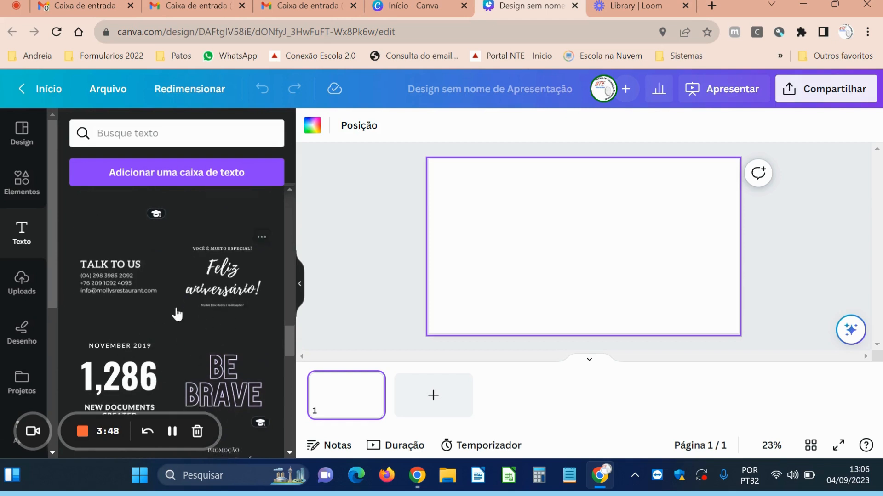
{"action": "scroll", "coordinate": [180, 315], "scroll_direction": "down", "scroll_amount": 2}
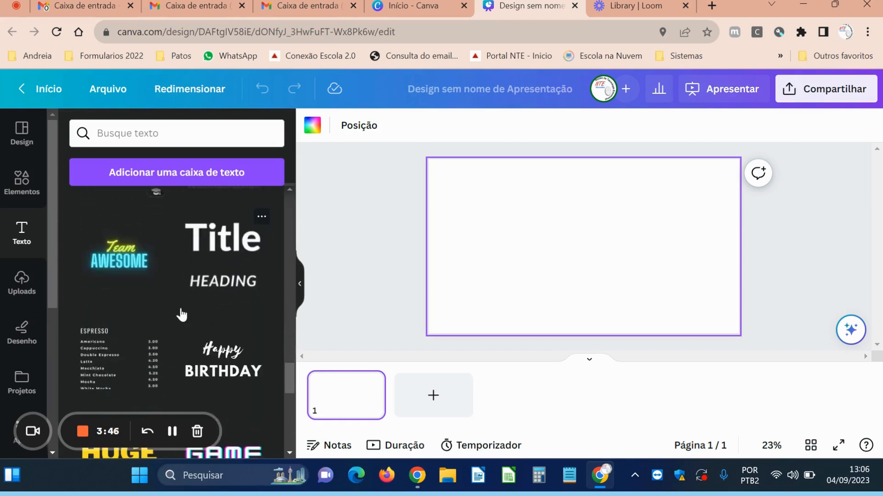
{"action": "scroll", "coordinate": [183, 314], "scroll_direction": "up", "scroll_amount": 6}
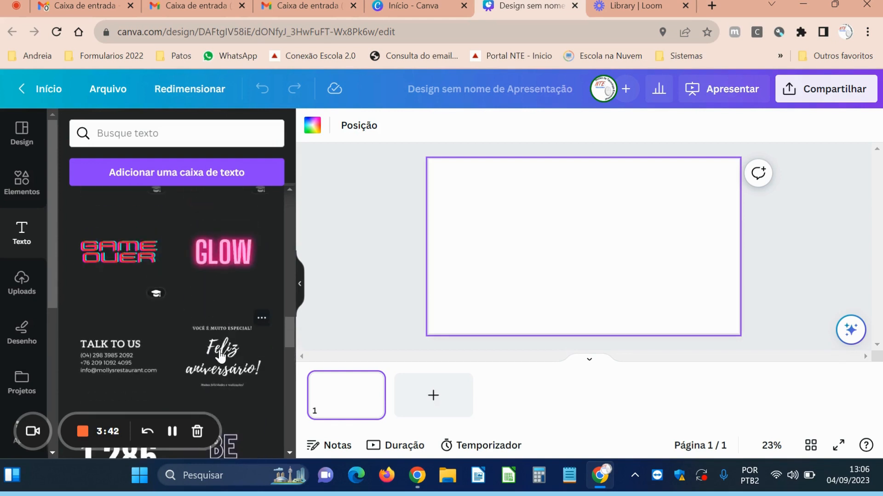
{"action": "left_click", "coordinate": [221, 356]}
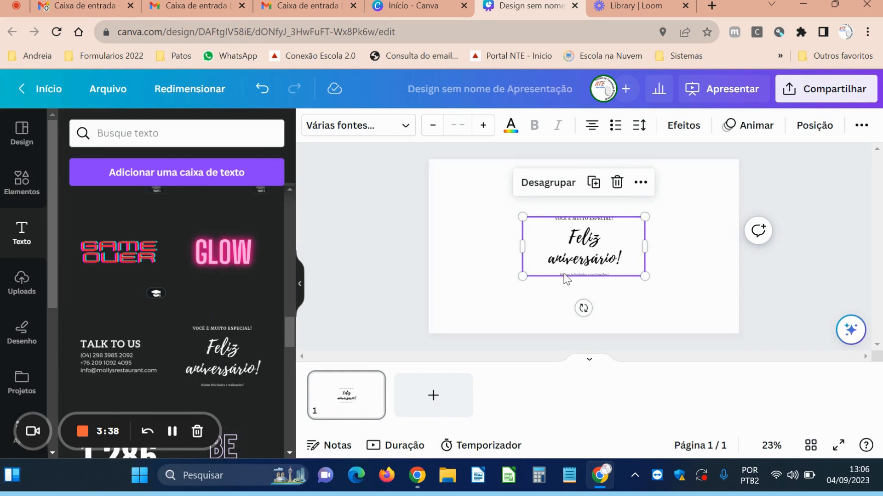
Replace the small heading "VOCÊ É MUITO ESPECIAL!" above the main text with "TECNOLOGIAS".
{"action": "left_click", "coordinate": [573, 220]}
{"action": "left_click", "coordinate": [589, 240]}
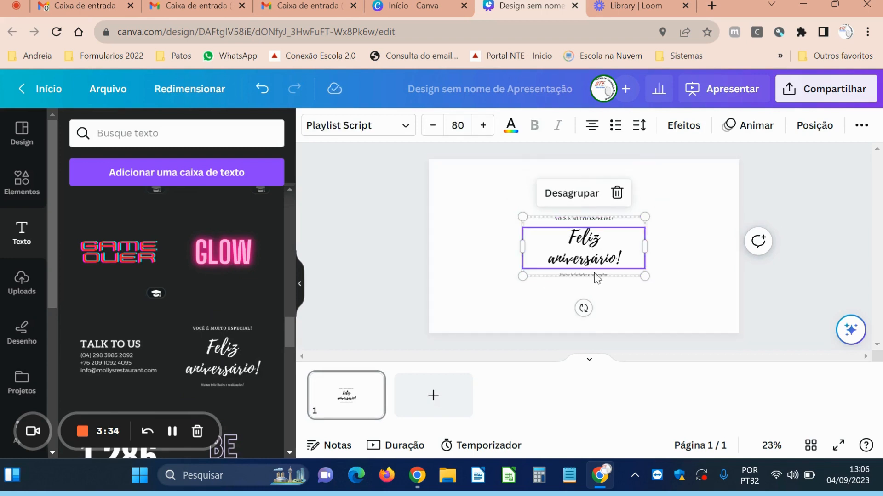
{"action": "left_click", "coordinate": [594, 276]}
{"action": "left_click", "coordinate": [584, 219]}
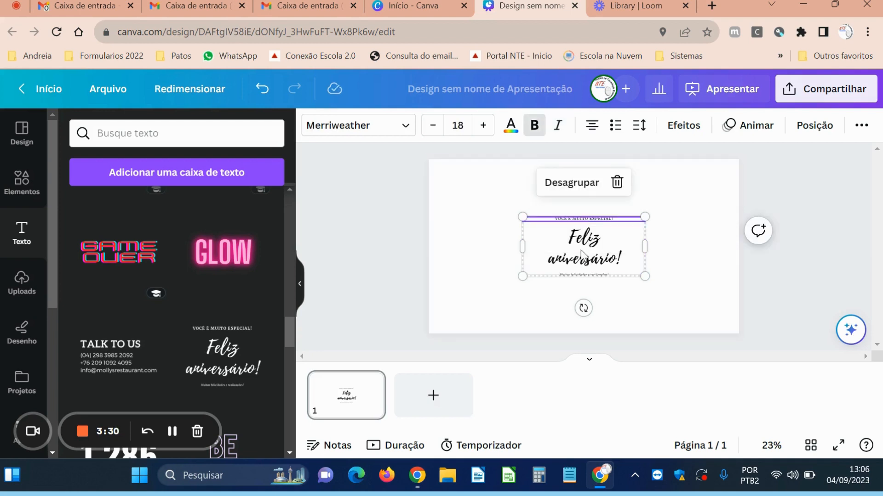
{"action": "double_click", "coordinate": [577, 220]}
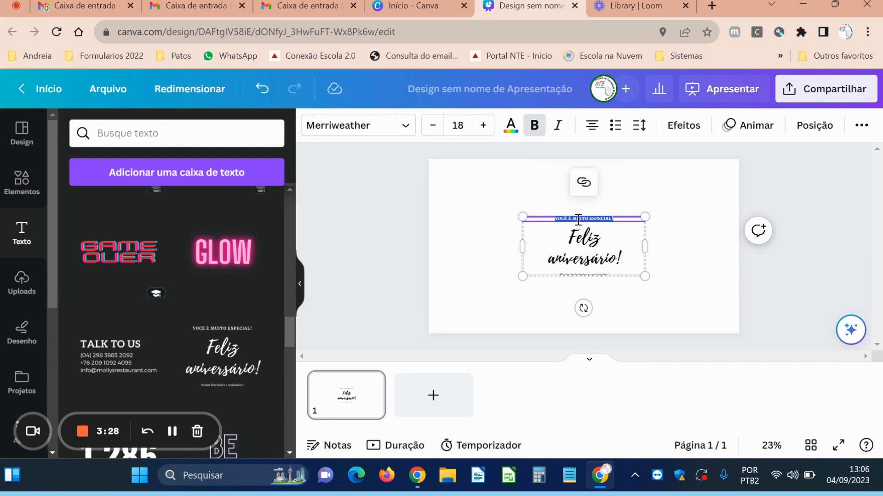
{"action": "type", "text": "TECNOLOGIAS"}
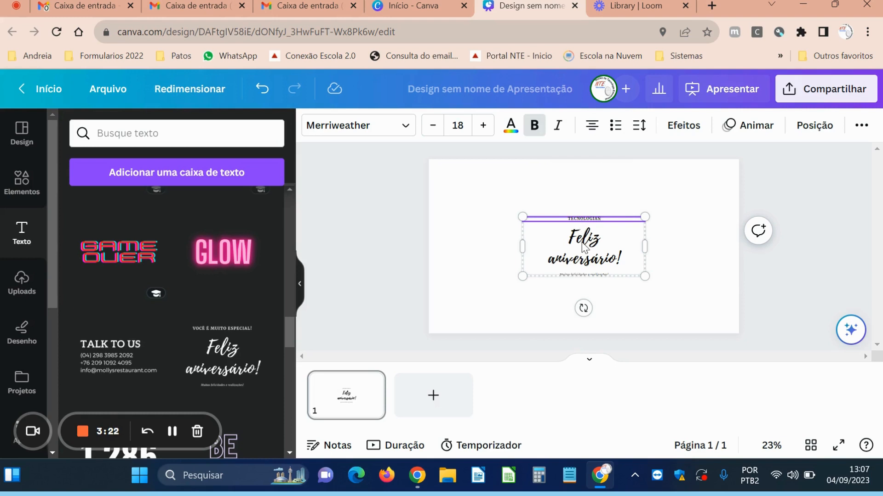
Replace the large "Feliz aniversário!" script text with "Tecnologias aplicadas a educação".
{"action": "double_click", "coordinate": [582, 245]}
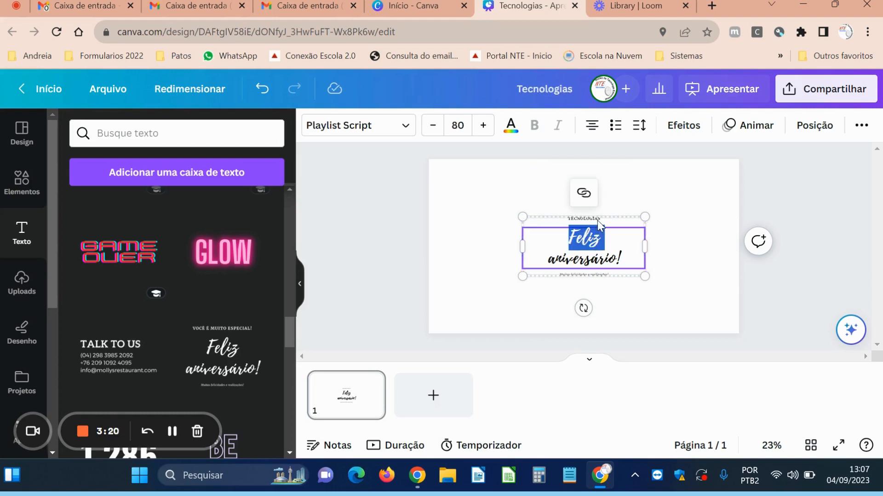
{"action": "left_click", "coordinate": [597, 220]}
{"action": "double_click", "coordinate": [593, 253]}
{"action": "double_click", "coordinate": [586, 240]}
{"action": "left_click_drag", "start_coordinate": [621, 259], "coordinate": [559, 236]}
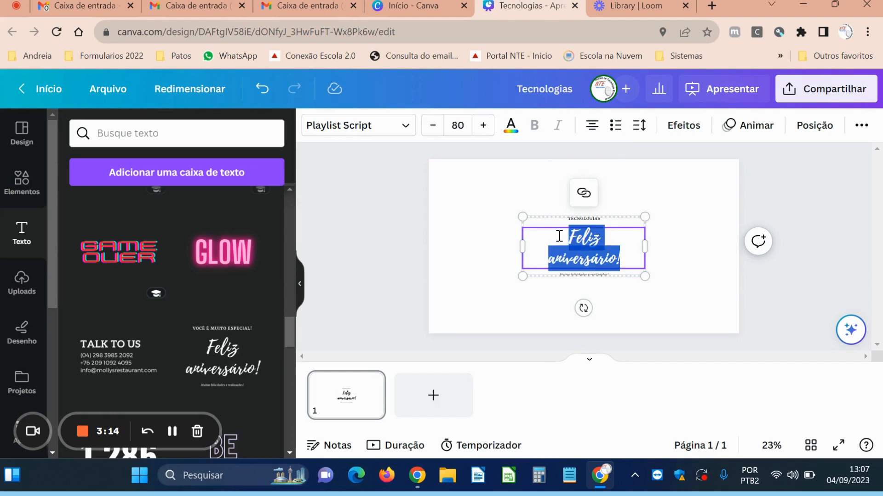
{"action": "type", "text": "Tecnol"}
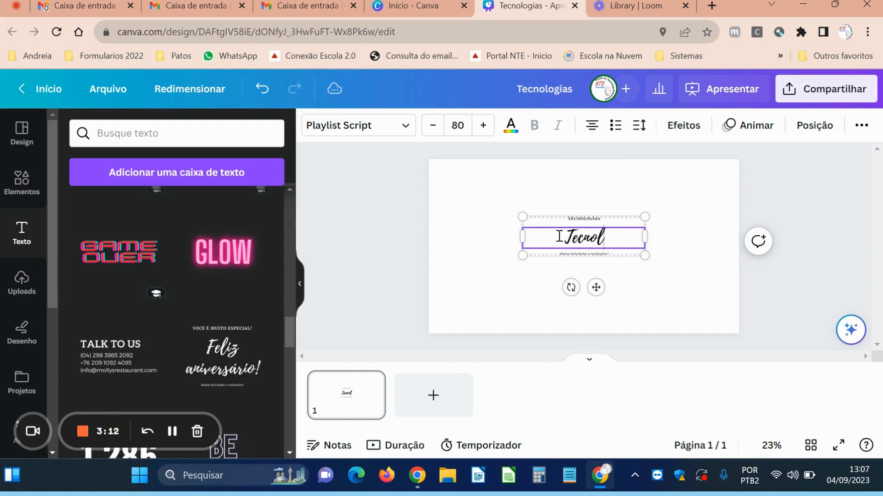
{"action": "type", "text": "ogias"}
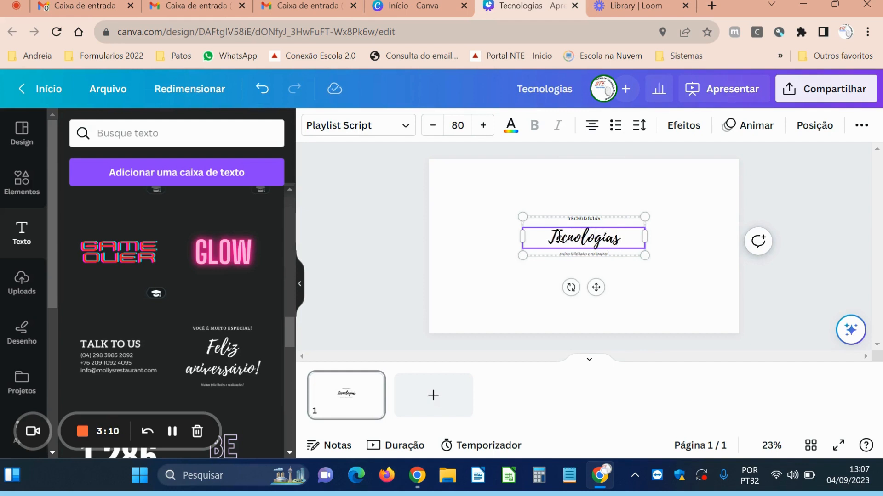
{"action": "type", "text": " aplicadas a"}
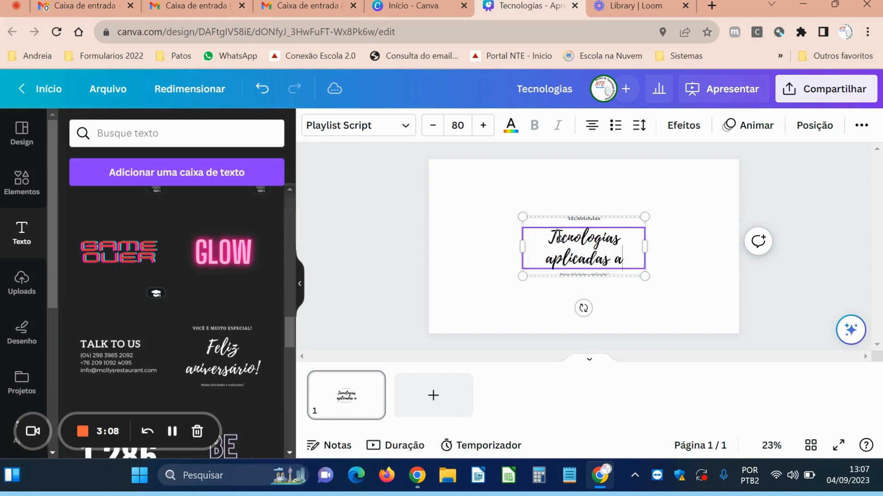
{"action": "type", "text": " educação"}
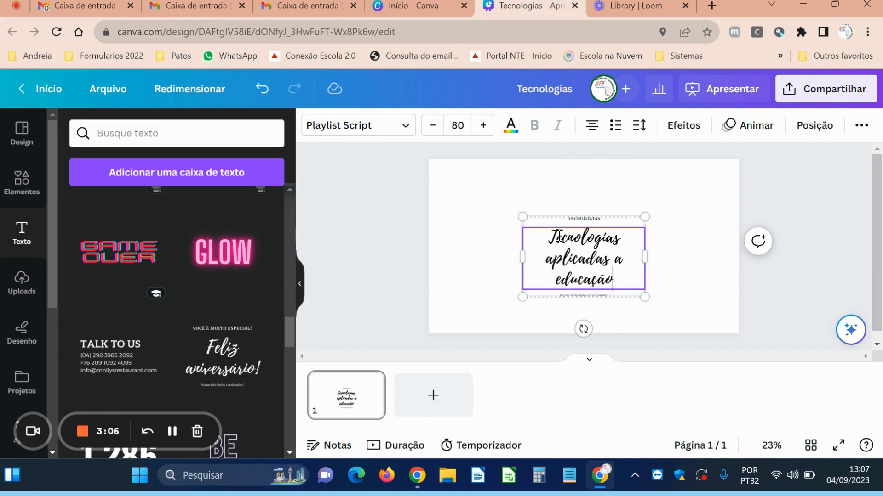
Delete the small italic line beneath the main text and deselect the text group.
{"action": "left_click", "coordinate": [591, 298]}
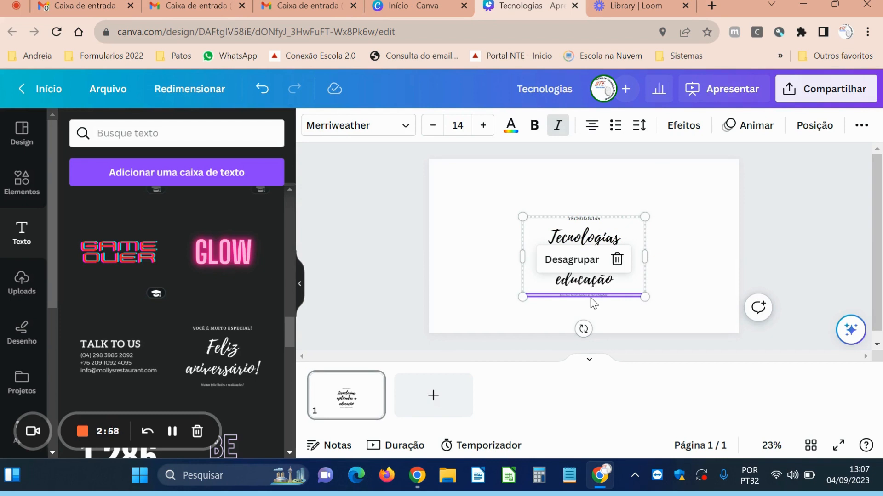
{"action": "key", "text": "Escape"}
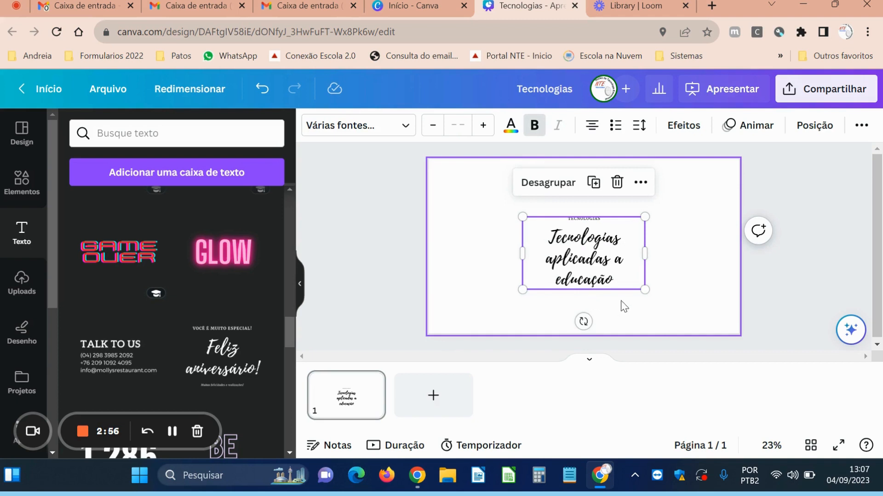
{"action": "left_click", "coordinate": [678, 307]}
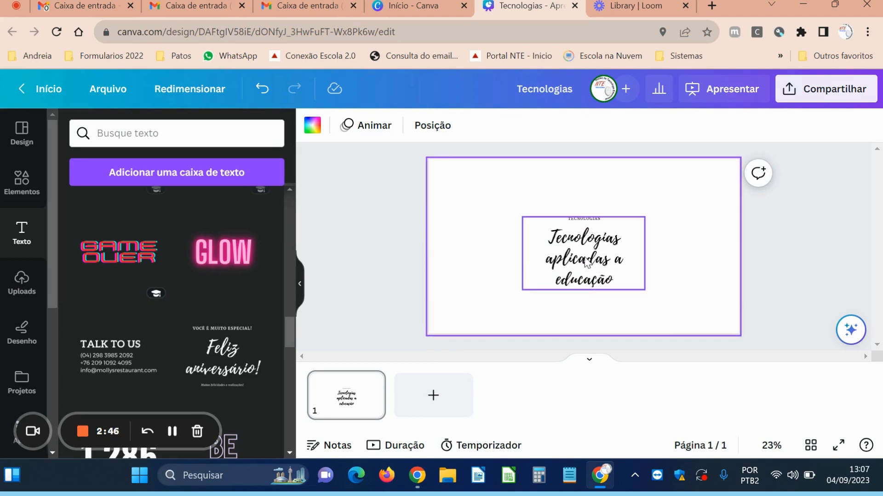
Move the text group up and enlarge it proportionally from its corners until it nearly fills the page height.
{"action": "left_click_drag", "start_coordinate": [586, 263], "coordinate": [587, 241]}
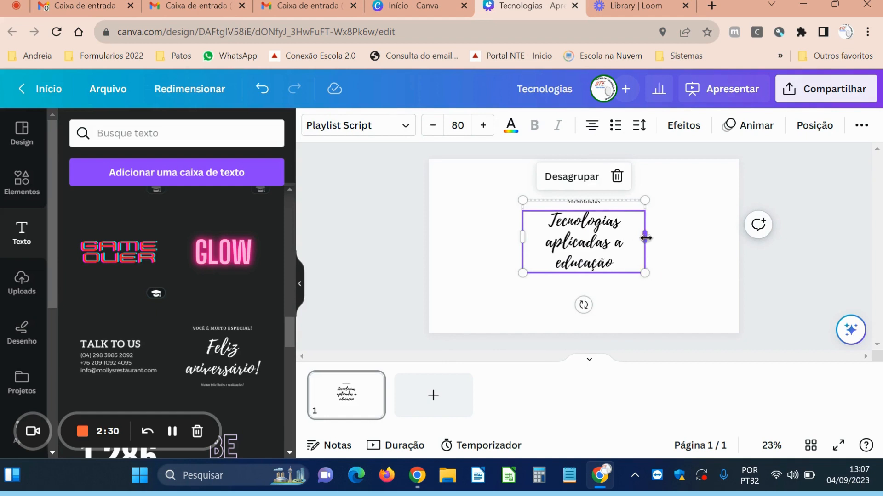
{"action": "left_click_drag", "start_coordinate": [646, 274], "coordinate": [722, 318]}
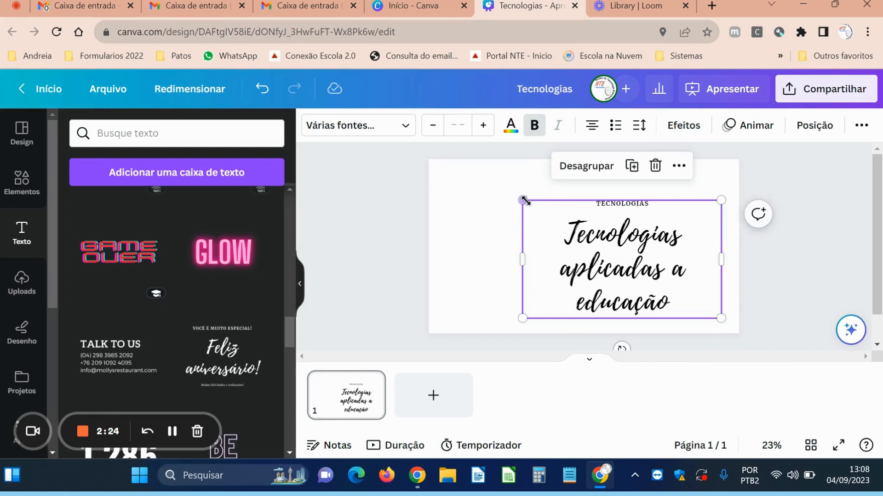
{"action": "left_click_drag", "start_coordinate": [522, 200], "coordinate": [453, 192]}
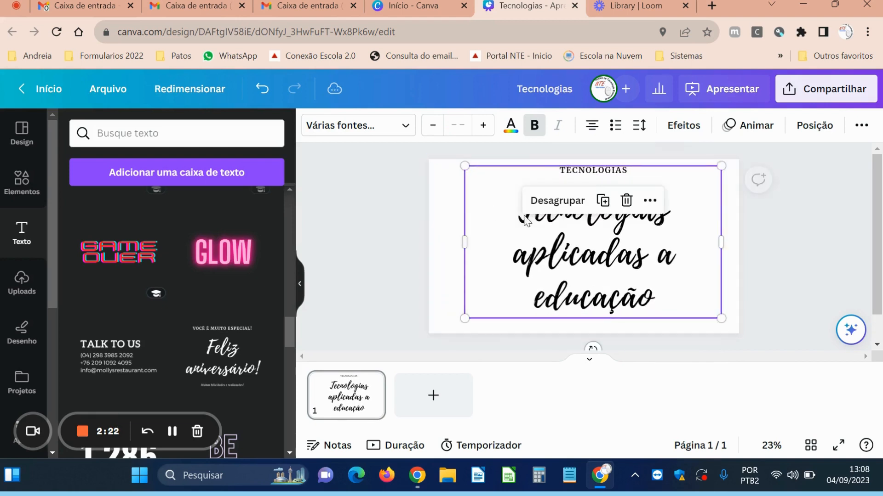
{"action": "mouse_move", "coordinate": [597, 232]}
{"action": "left_mouse_down"}
{"action": "mouse_move", "coordinate": [584, 229]}
{"action": "mouse_move", "coordinate": [603, 240]}
{"action": "left_mouse_up"}
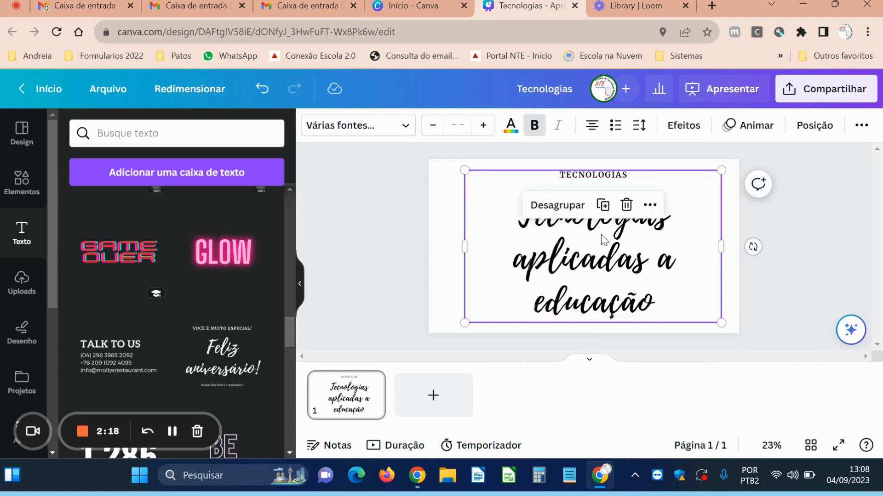
Shrink the text group, reposition it around the page's middle, and adjust its box width from both sides.
{"action": "mouse_move", "coordinate": [471, 176]}
{"action": "left_mouse_down"}
{"action": "mouse_move", "coordinate": [540, 215]}
{"action": "mouse_move", "coordinate": [463, 177]}
{"action": "left_mouse_up"}
{"action": "left_click_drag", "start_coordinate": [711, 170], "coordinate": [614, 230]}
{"action": "left_click_drag", "start_coordinate": [591, 262], "coordinate": [624, 228]}
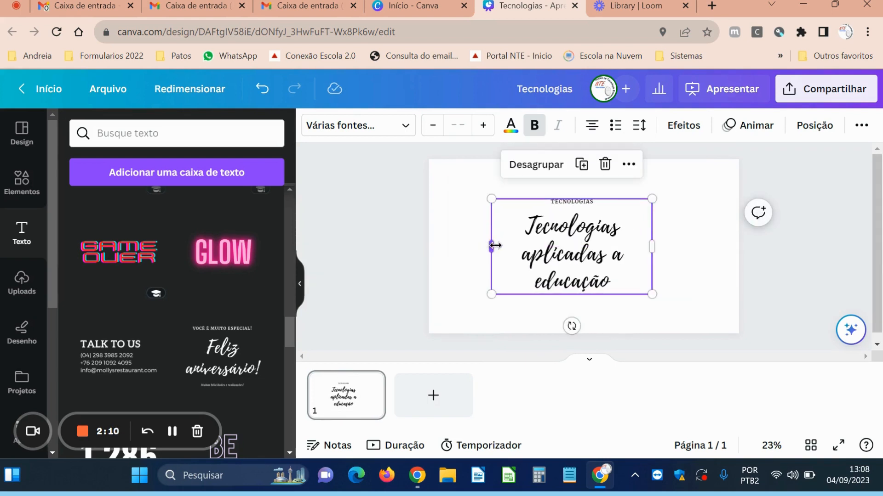
{"action": "left_click_drag", "start_coordinate": [493, 246], "coordinate": [445, 246]}
{"action": "mouse_move", "coordinate": [651, 236]}
{"action": "left_mouse_down"}
{"action": "mouse_move", "coordinate": [736, 232]}
{"action": "mouse_move", "coordinate": [639, 238]}
{"action": "mouse_move", "coordinate": [733, 247]}
{"action": "mouse_move", "coordinate": [709, 253]}
{"action": "mouse_move", "coordinate": [614, 237]}
{"action": "mouse_move", "coordinate": [634, 237]}
{"action": "left_mouse_up"}
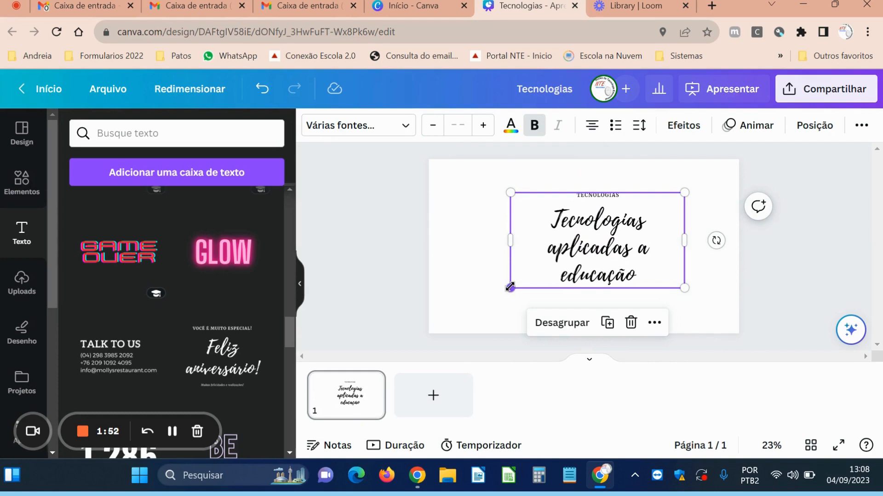
Enlarge the text group from its lower-left corner, shift it slightly up, and reduce it moderately from its upper-left corner.
{"action": "left_click_drag", "start_coordinate": [510, 287], "coordinate": [462, 314]}
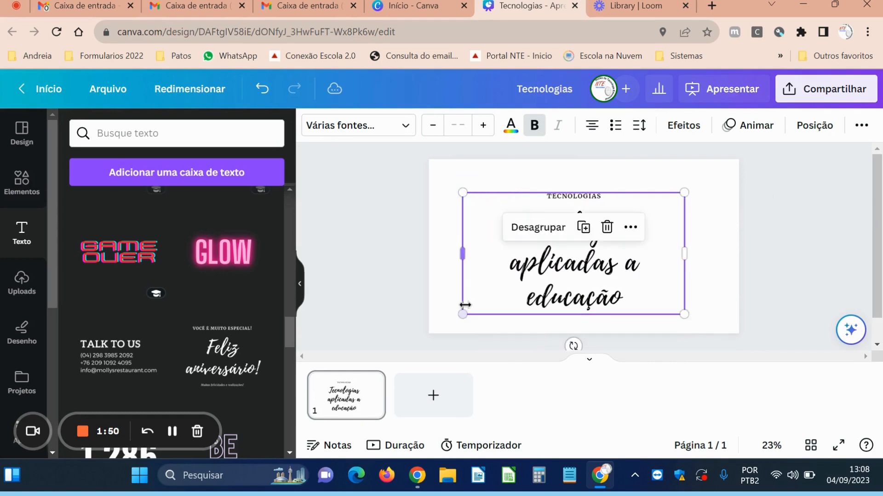
{"action": "mouse_move", "coordinate": [610, 269]}
{"action": "left_mouse_down"}
{"action": "mouse_move", "coordinate": [638, 254]}
{"action": "mouse_move", "coordinate": [612, 262]}
{"action": "left_mouse_up"}
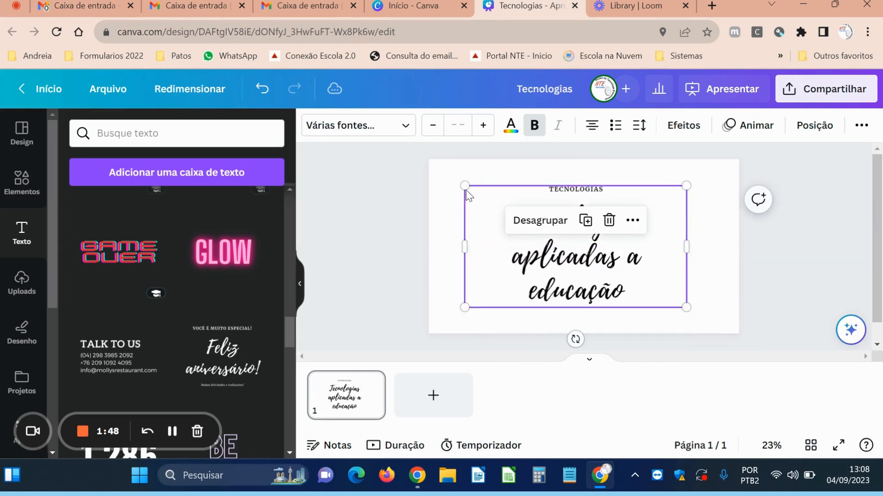
{"action": "left_click_drag", "start_coordinate": [462, 186], "coordinate": [492, 200]}
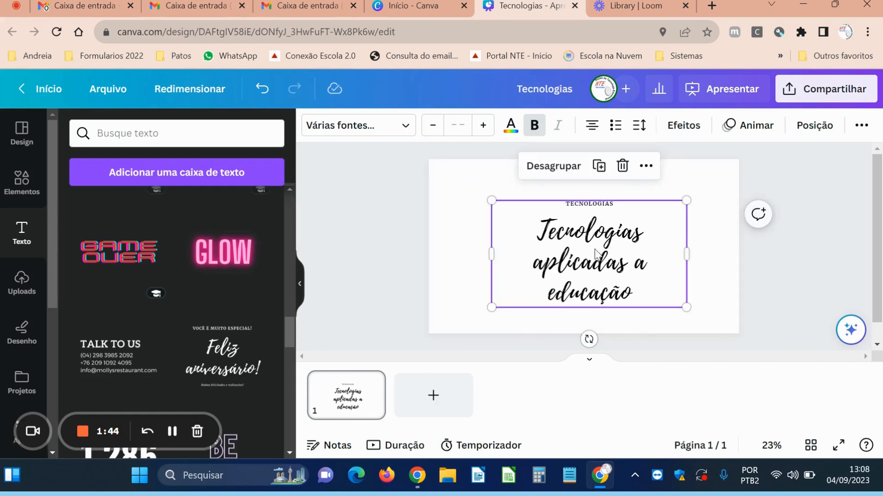
Enlarge the font size of the whole text group by several increments.
{"action": "left_click", "coordinate": [482, 128]}
{"action": "left_click", "coordinate": [483, 129]}
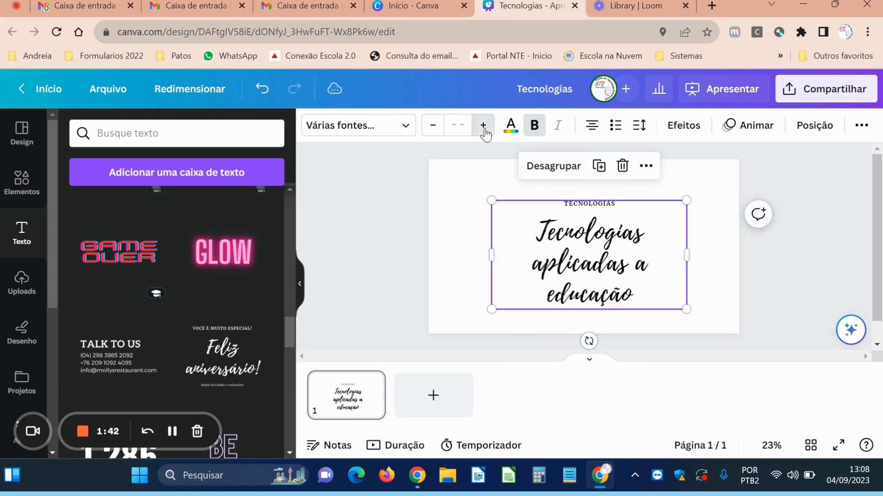
{"action": "left_click", "coordinate": [484, 133]}
{"action": "left_click", "coordinate": [484, 131]}
{"action": "left_click", "coordinate": [484, 132]}
{"action": "left_click", "coordinate": [484, 132]}
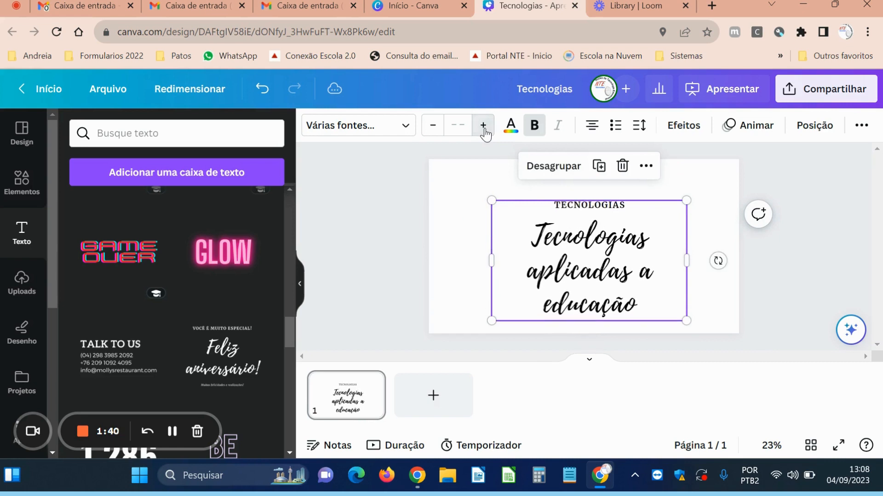
{"action": "left_click", "coordinate": [484, 132]}
{"action": "left_click", "coordinate": [484, 132]}
Reduce the text group's font size by several increments to just above its original size.
{"action": "left_click", "coordinate": [432, 131]}
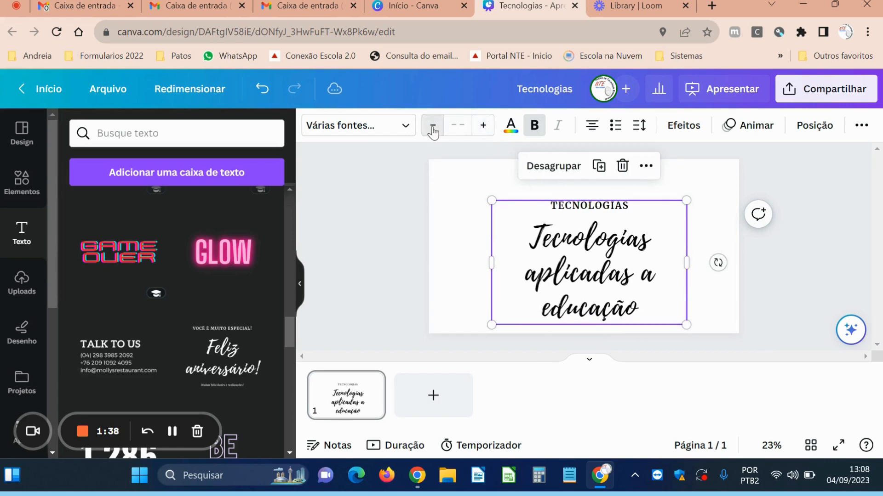
{"action": "left_click", "coordinate": [432, 131]}
{"action": "left_click", "coordinate": [432, 131]}
{"action": "left_click", "coordinate": [432, 131]}
{"action": "left_click", "coordinate": [432, 131]}
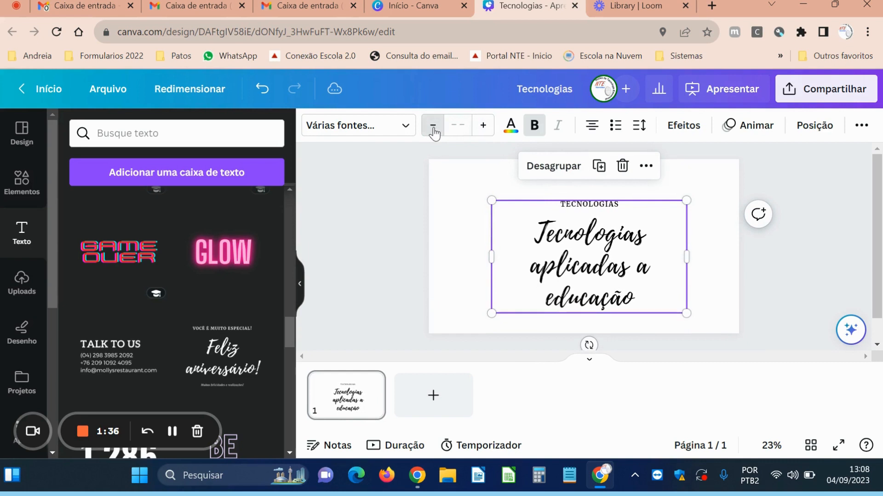
{"action": "left_click", "coordinate": [433, 131]}
{"action": "left_click", "coordinate": [432, 131]}
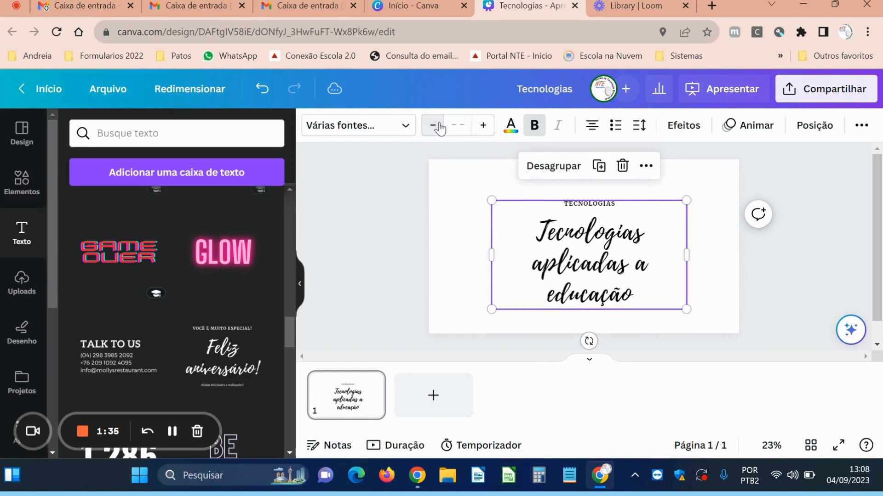
Try pink as the colour of the whole text group and replace it with the standard dark violet.
{"action": "left_click", "coordinate": [511, 126]}
{"action": "scroll", "coordinate": [162, 254], "scroll_direction": "down", "scroll_amount": 3}
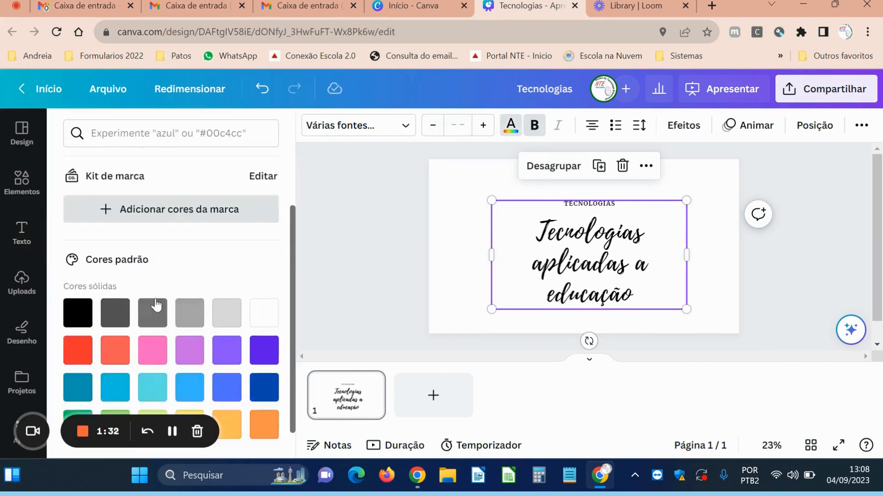
{"action": "left_click", "coordinate": [151, 323]}
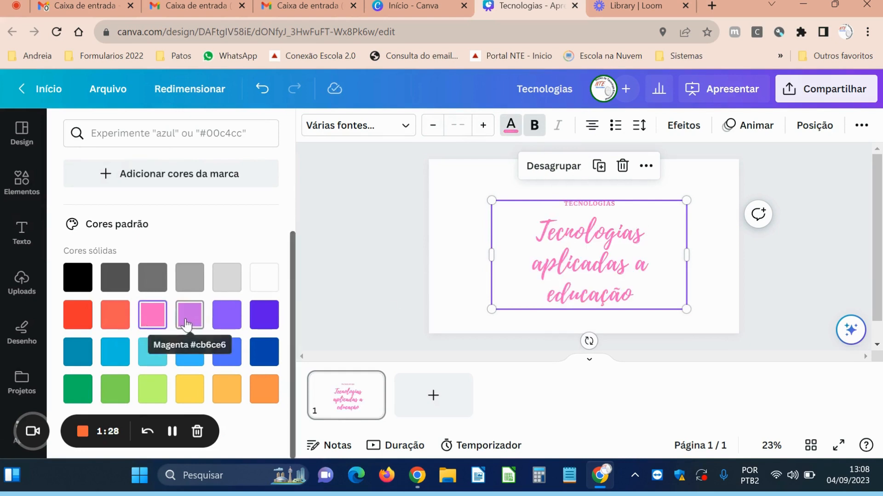
{"action": "left_click", "coordinate": [271, 323]}
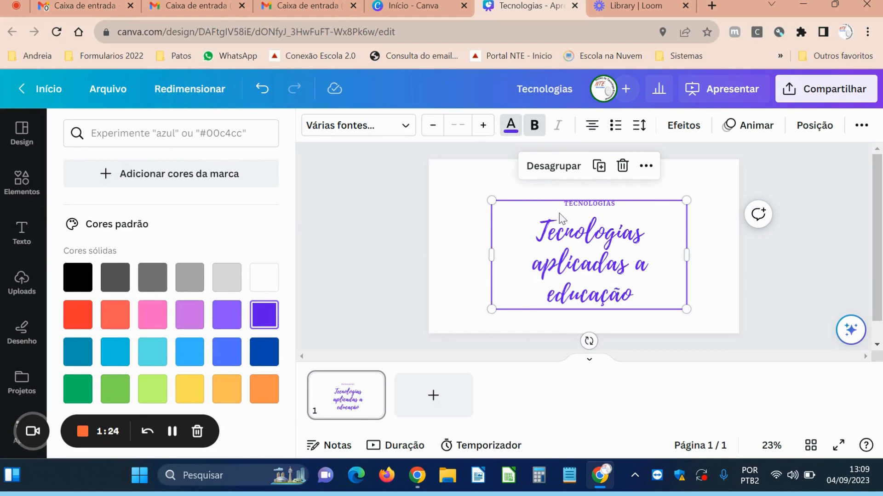
Nudge the text group slightly up and to the right, ungroup it, and clear the selection.
{"action": "mouse_move", "coordinate": [603, 251]}
{"action": "left_mouse_down"}
{"action": "mouse_move", "coordinate": [598, 232]}
{"action": "mouse_move", "coordinate": [631, 243]}
{"action": "mouse_move", "coordinate": [599, 235]}
{"action": "mouse_move", "coordinate": [638, 268]}
{"action": "mouse_move", "coordinate": [598, 245]}
{"action": "mouse_move", "coordinate": [611, 242]}
{"action": "left_mouse_up"}
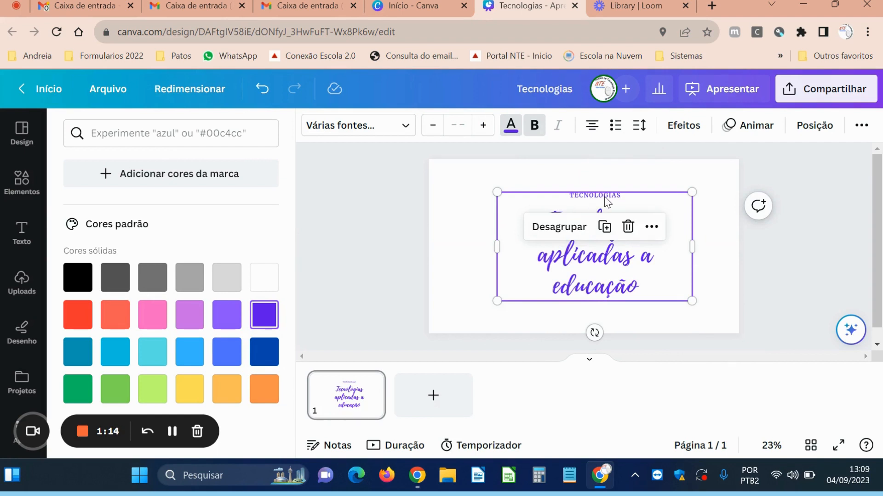
{"action": "left_click", "coordinate": [571, 235]}
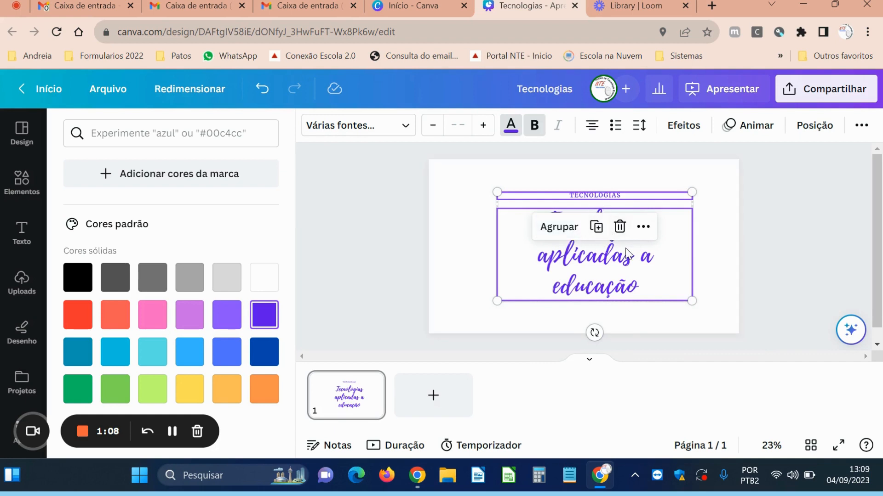
{"action": "left_click", "coordinate": [727, 254]}
Shift the main phrase "Tecnologias aplicadas a educação" slightly right and colour it red.
{"action": "mouse_move", "coordinate": [611, 259]}
{"action": "left_mouse_down"}
{"action": "mouse_move", "coordinate": [616, 289]}
{"action": "mouse_move", "coordinate": [616, 245]}
{"action": "mouse_move", "coordinate": [616, 259]}
{"action": "left_mouse_up"}
{"action": "left_click", "coordinate": [510, 125]}
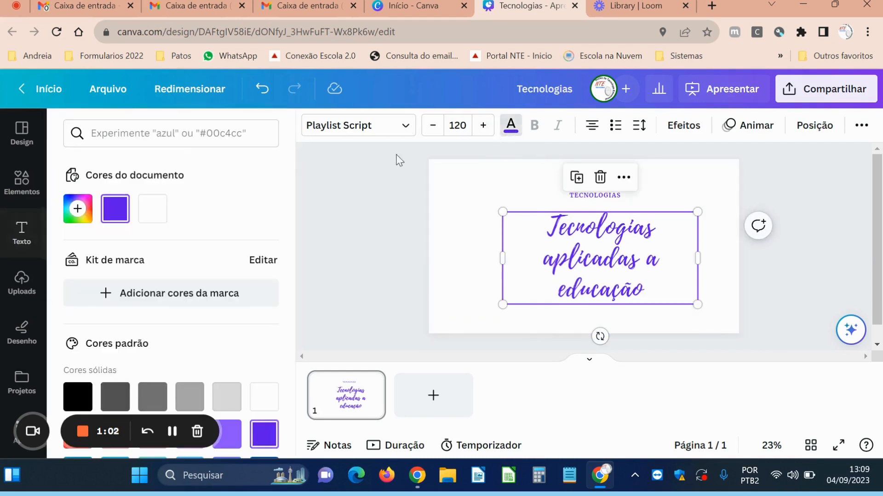
{"action": "scroll", "coordinate": [225, 295], "scroll_direction": "down", "scroll_amount": 3}
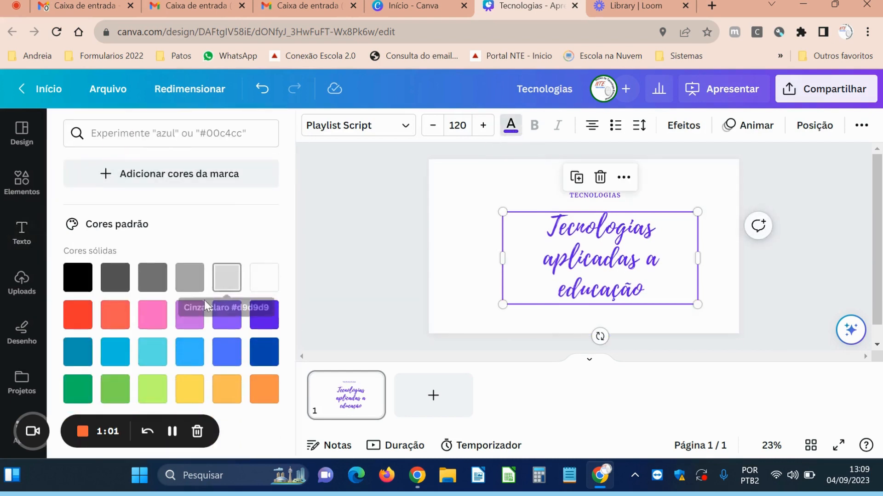
{"action": "left_click", "coordinate": [78, 315]}
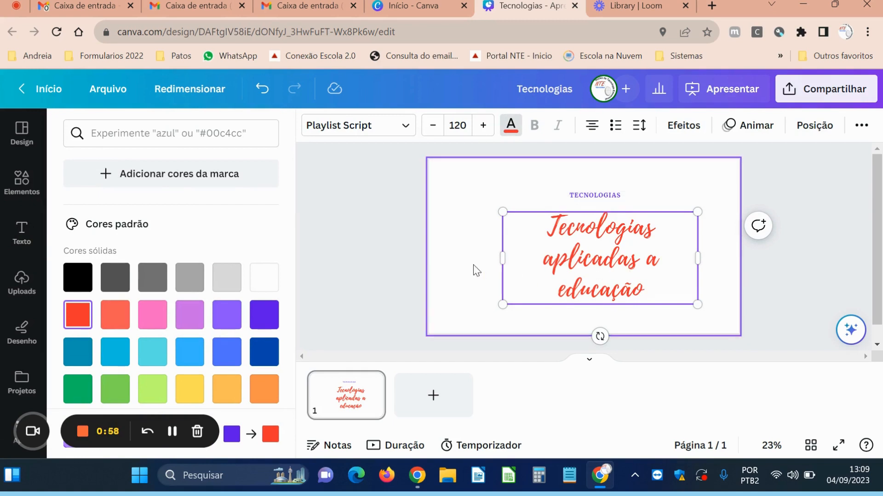
Nudge the red main phrase slightly further right and group it again with the small TECNOLOGIAS heading.
{"action": "left_click", "coordinate": [447, 261]}
{"action": "left_click", "coordinate": [583, 262]}
{"action": "left_click_drag", "start_coordinate": [583, 262], "coordinate": [608, 259]}
{"action": "left_click", "coordinate": [583, 200]}
{"action": "left_click", "coordinate": [584, 200]}
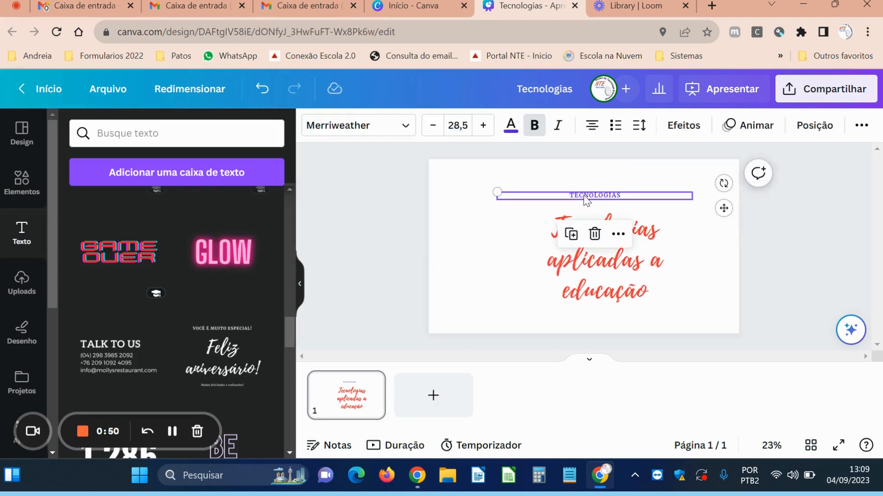
{"action": "left_click", "coordinate": [591, 233], "text": "shift"}
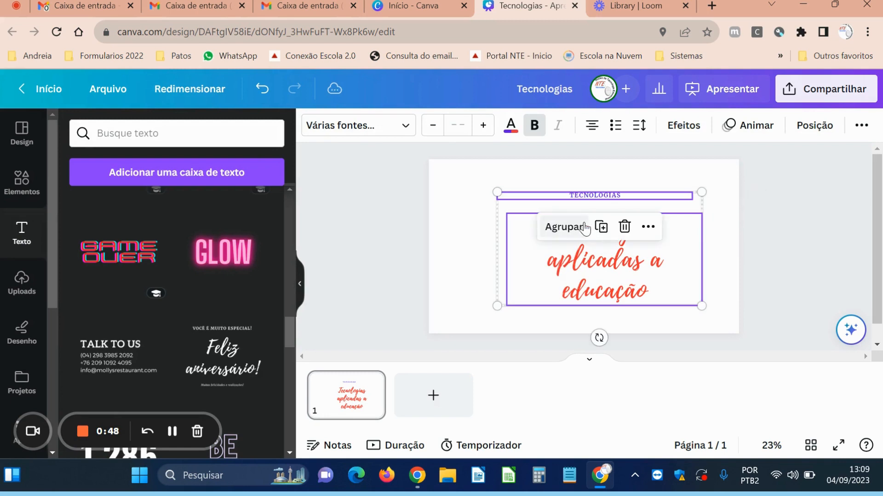
{"action": "left_click", "coordinate": [560, 227]}
Move the regrouped text slightly up and colour the whole group standard yellow.
{"action": "mouse_move", "coordinate": [602, 278]}
{"action": "left_mouse_down"}
{"action": "mouse_move", "coordinate": [536, 263]}
{"action": "mouse_move", "coordinate": [624, 267]}
{"action": "mouse_move", "coordinate": [600, 266]}
{"action": "left_mouse_up"}
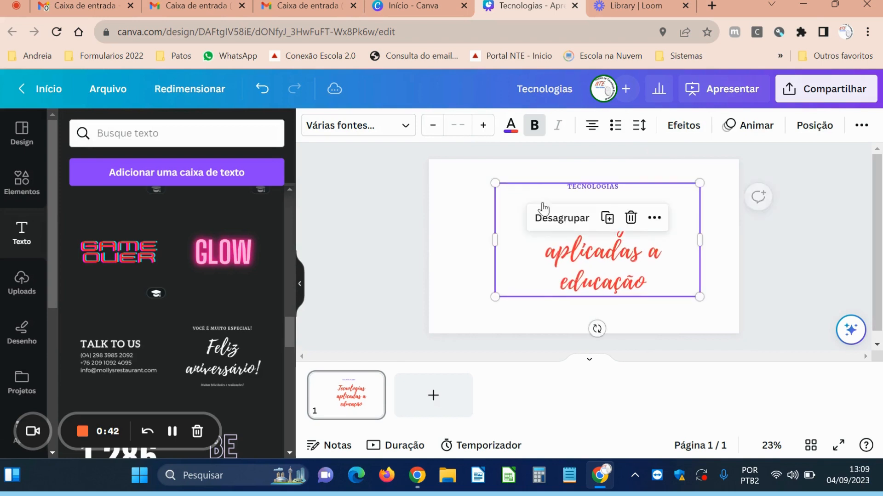
{"action": "left_click", "coordinate": [511, 125]}
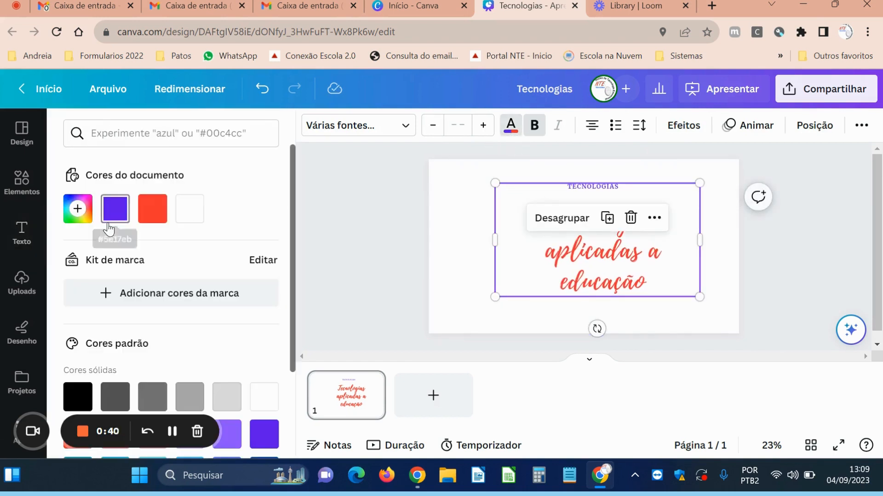
{"action": "scroll", "coordinate": [174, 359], "scroll_direction": "down", "scroll_amount": 3}
{"action": "left_click", "coordinate": [189, 392]}
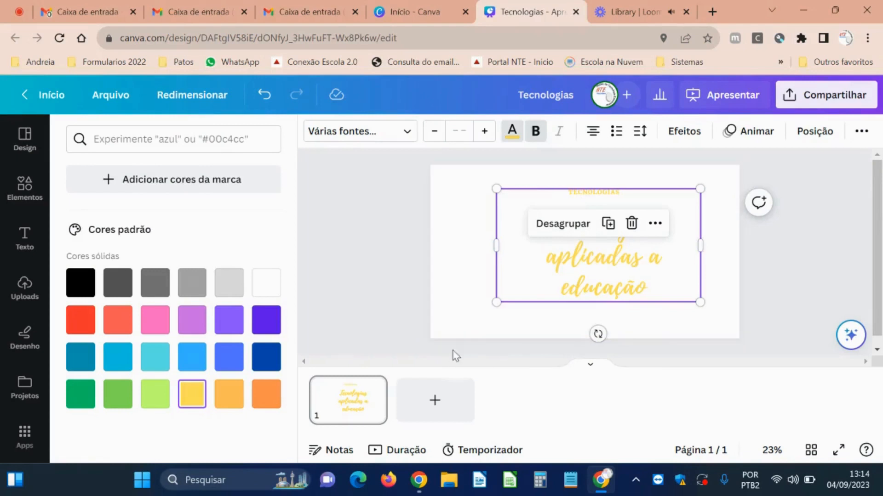
Add a second page and insert a default title on it reading "uso das tecnologias na sala de aula".
{"action": "left_click", "coordinate": [438, 401]}
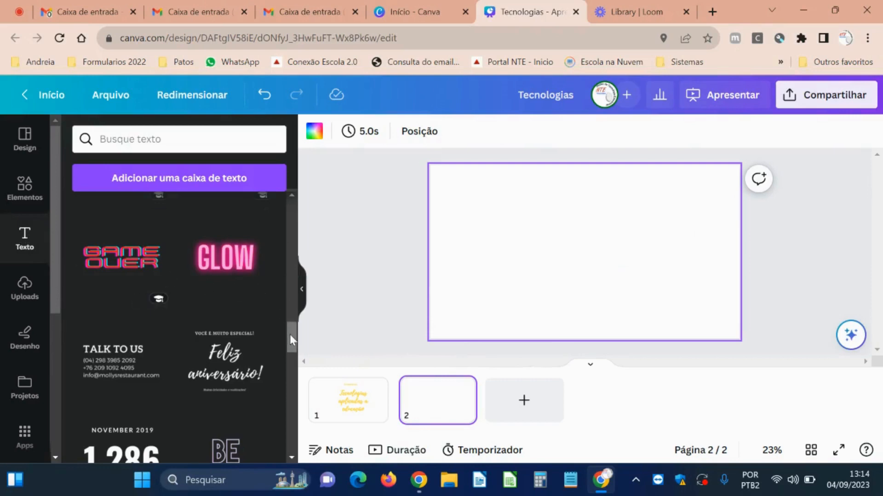
{"action": "left_click_drag", "start_coordinate": [290, 335], "coordinate": [286, 216]}
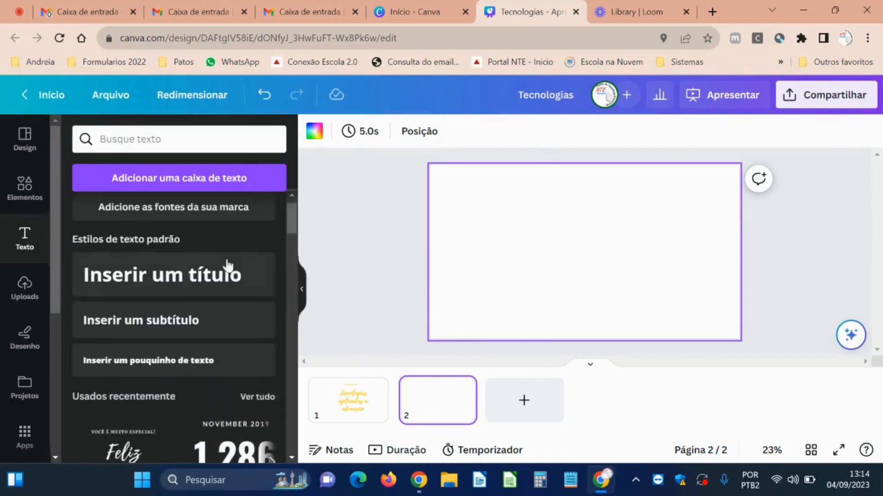
{"action": "left_click", "coordinate": [206, 285]}
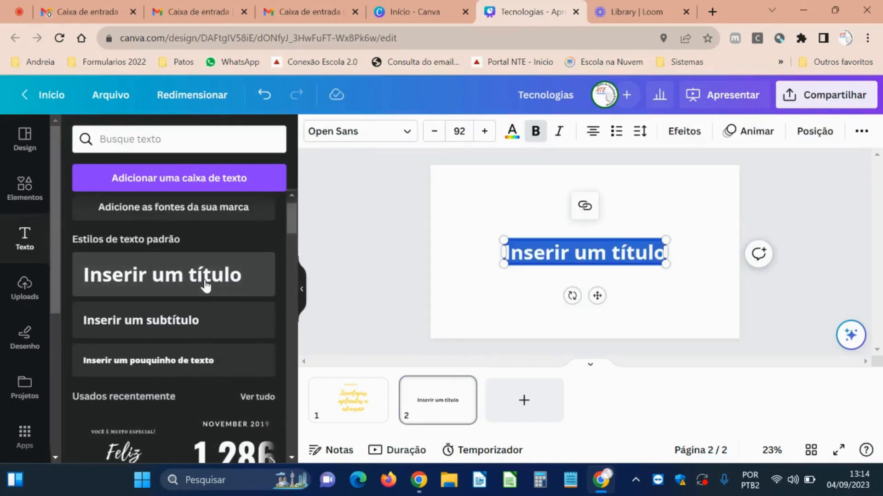
{"action": "type", "text": "uso"}
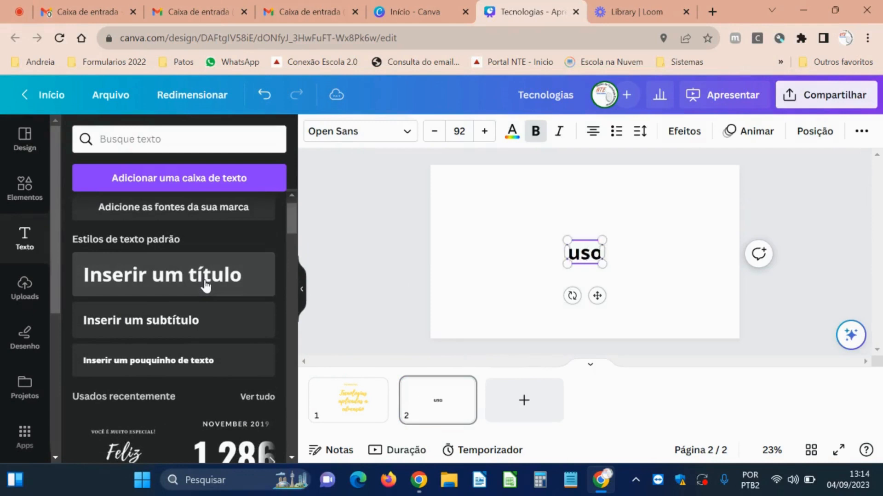
{"action": "type", "text": " das t"}
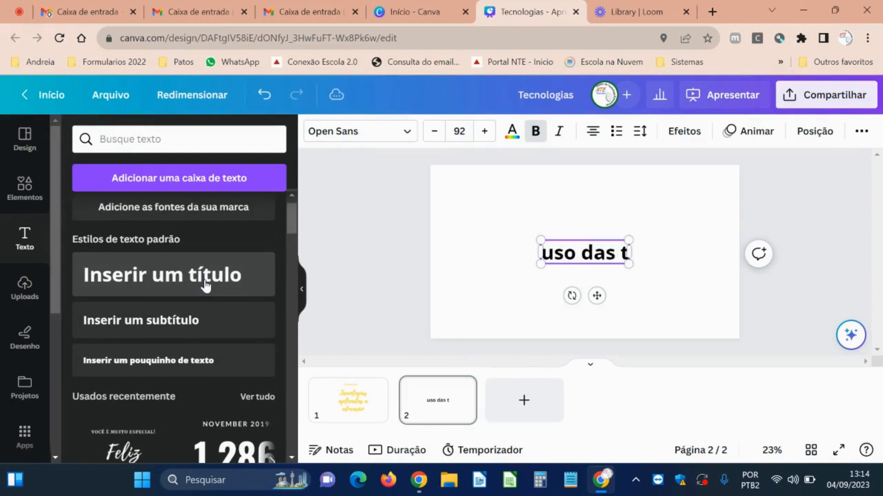
{"action": "type", "text": "ecnologias"}
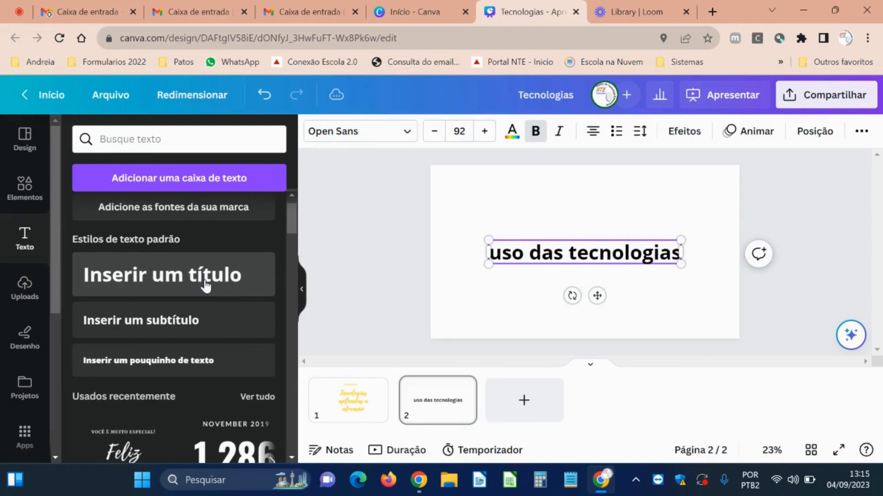
{"action": "type", "text": " na sala de"}
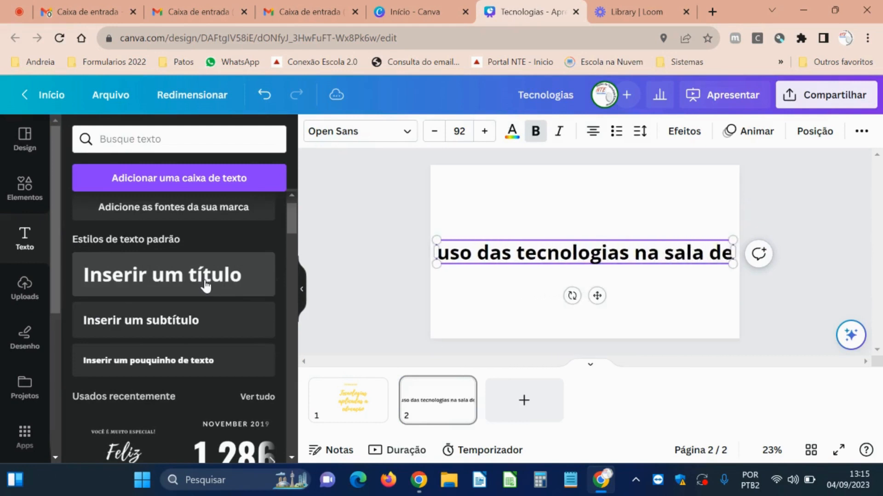
{"action": "type", "text": " aula"}
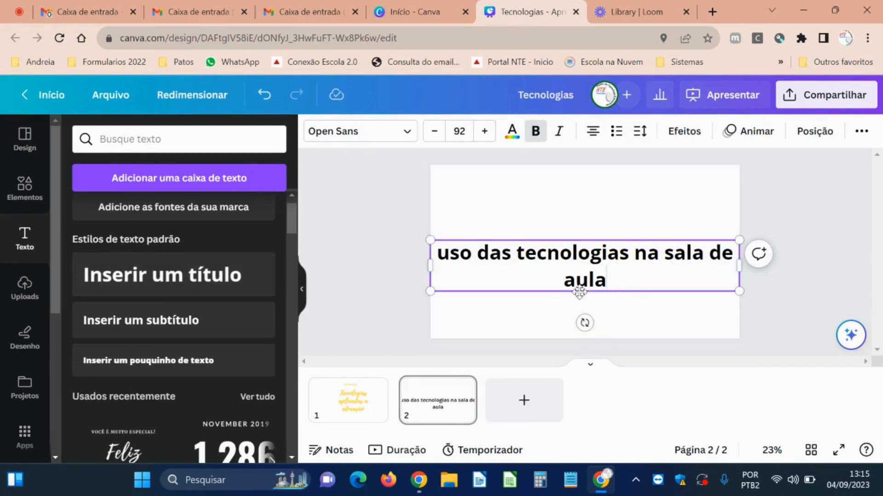
{"action": "left_click", "coordinate": [631, 303]}
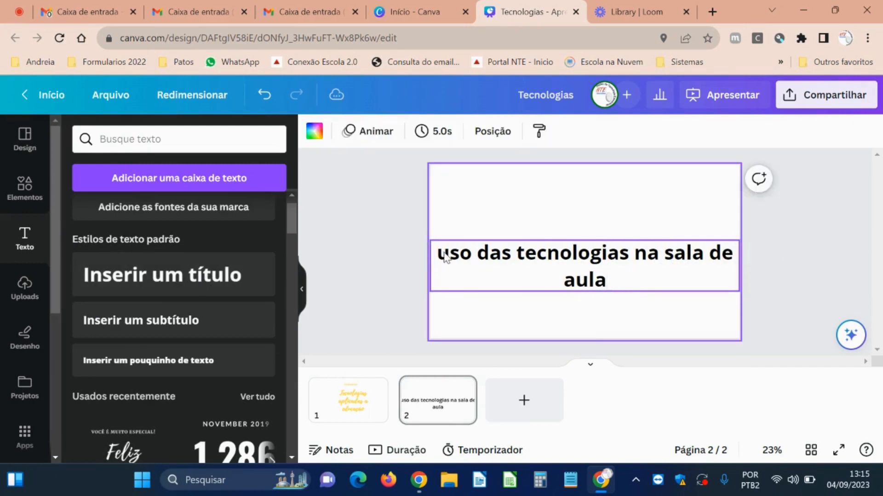
Capitalize the first letter of the page 2 title so it begins with "Uso".
{"action": "left_click", "coordinate": [446, 253]}
{"action": "left_click", "coordinate": [449, 253]}
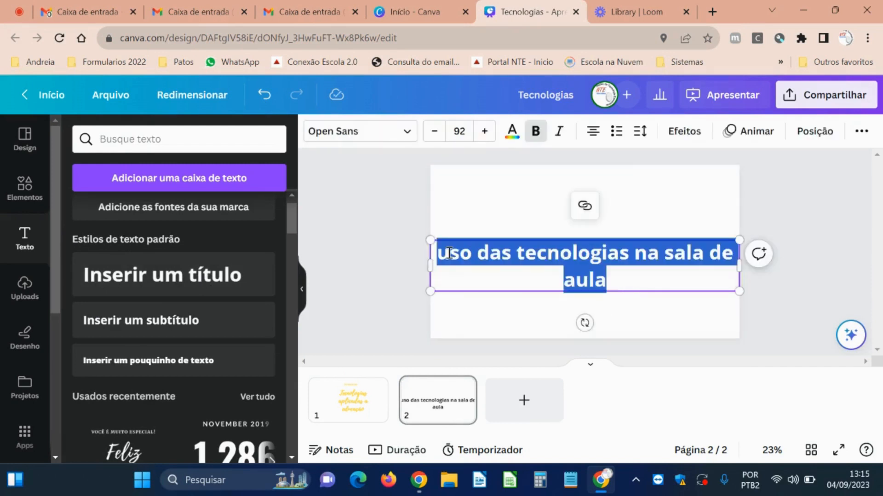
{"action": "left_click", "coordinate": [449, 254]}
{"action": "key", "text": "BackSpace"}
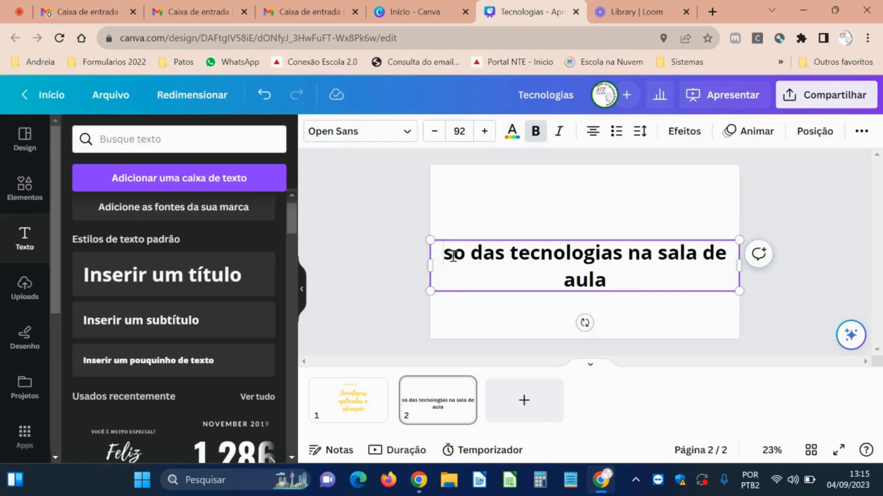
{"action": "type", "text": "U"}
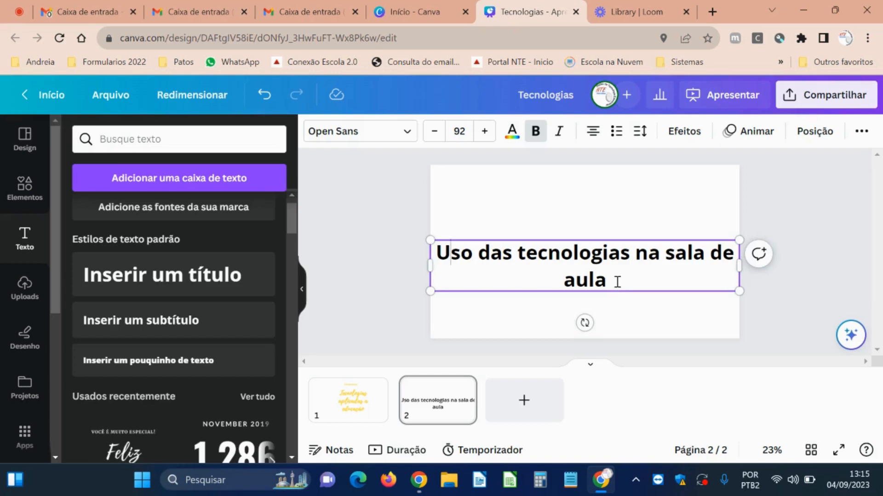
Select the entire title text on page 2 and increase its font size gradually to above 100.
{"action": "left_click_drag", "start_coordinate": [620, 283], "coordinate": [433, 251]}
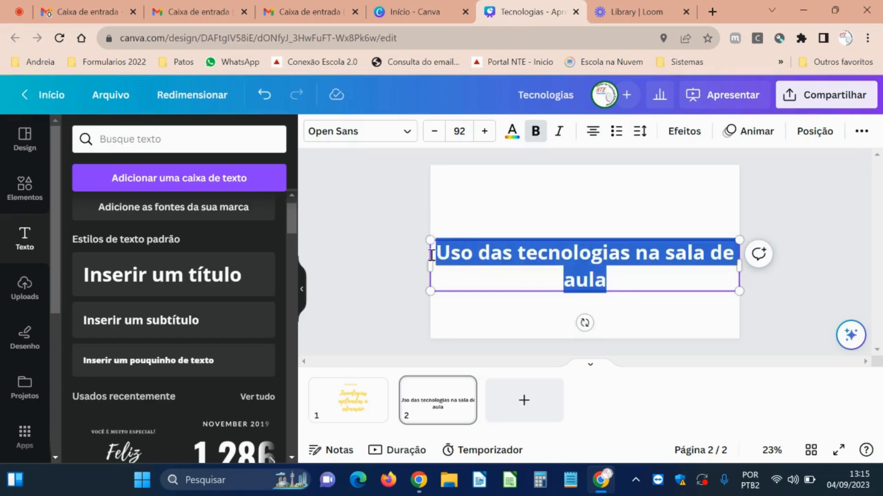
{"action": "left_click", "coordinate": [483, 133]}
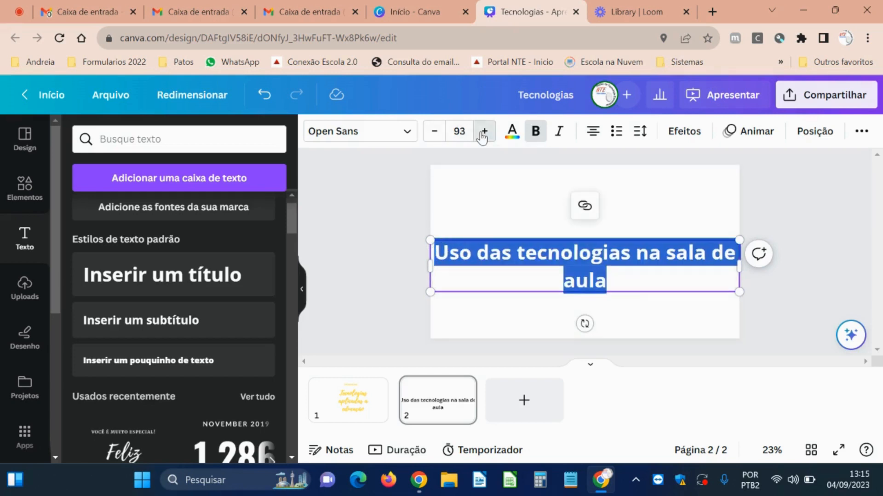
{"action": "left_click", "coordinate": [483, 132]}
{"action": "left_click", "coordinate": [483, 133]}
{"action": "left_click", "coordinate": [483, 132]}
{"action": "left_click", "coordinate": [483, 132]}
{"action": "left_click", "coordinate": [484, 132]}
{"action": "left_click", "coordinate": [483, 133]}
{"action": "left_click", "coordinate": [483, 132]}
{"action": "left_click", "coordinate": [483, 132]}
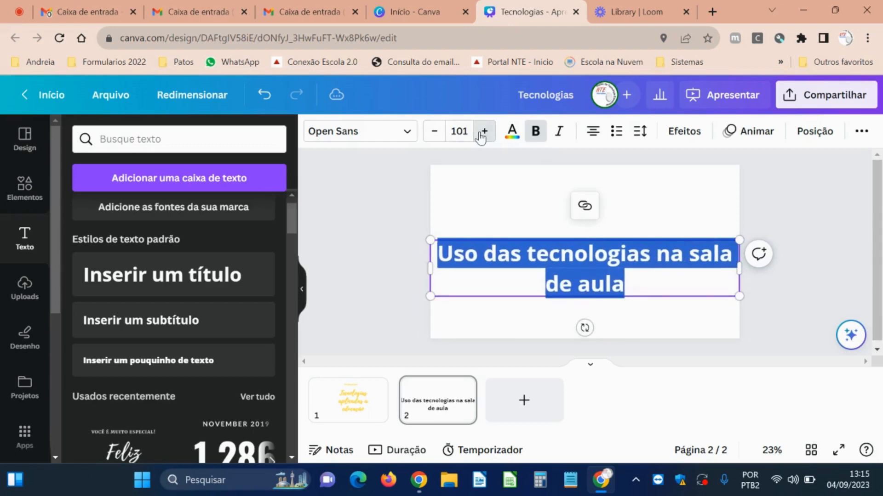
{"action": "left_click", "coordinate": [483, 132]}
{"action": "left_click", "coordinate": [483, 133]}
Reduce the selected title's font size to 92.
{"action": "left_click", "coordinate": [434, 132]}
{"action": "left_click", "coordinate": [435, 133]}
{"action": "left_click", "coordinate": [434, 132]}
{"action": "left_click", "coordinate": [435, 133]}
{"action": "left_click", "coordinate": [435, 133]}
{"action": "left_click", "coordinate": [434, 132]}
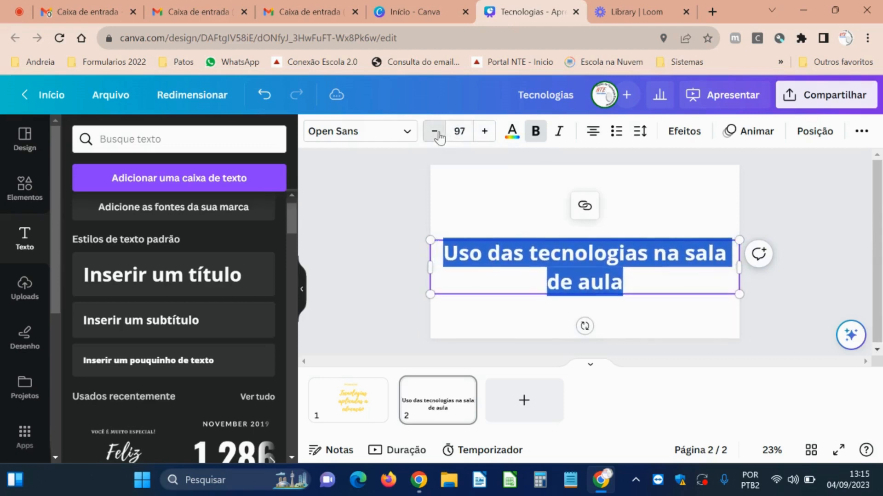
{"action": "left_click", "coordinate": [435, 133]}
{"action": "left_click", "coordinate": [434, 132]}
{"action": "left_click", "coordinate": [434, 132]}
{"action": "left_click", "coordinate": [434, 132]}
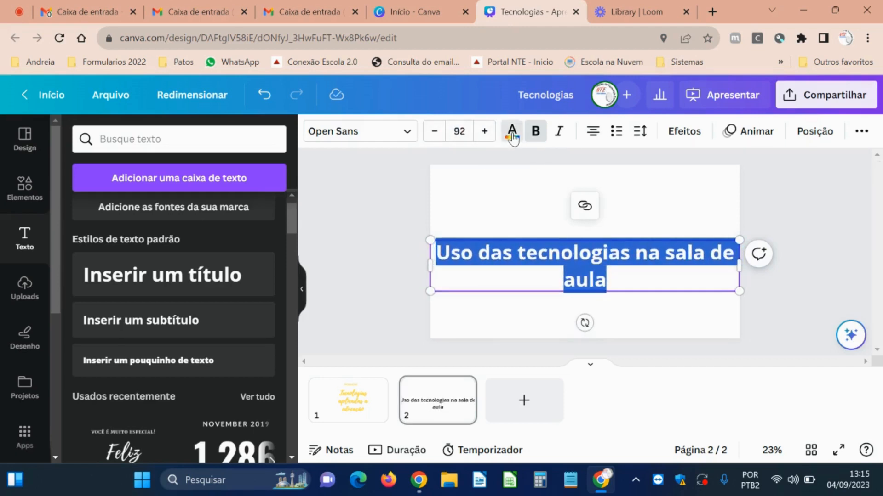
Recolour the selected page 2 title text in the light blue solid default colour.
{"action": "left_click", "coordinate": [511, 132]}
{"action": "scroll", "coordinate": [188, 319], "scroll_direction": "down", "scroll_amount": 3}
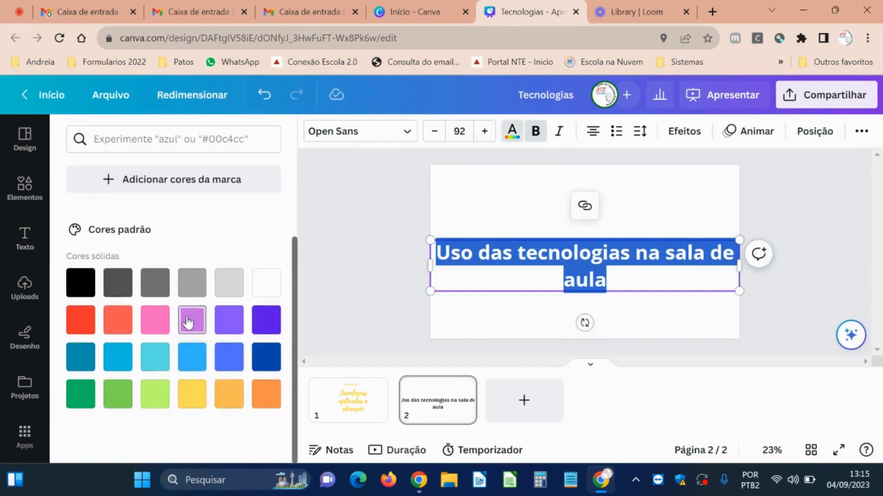
{"action": "left_click", "coordinate": [192, 363]}
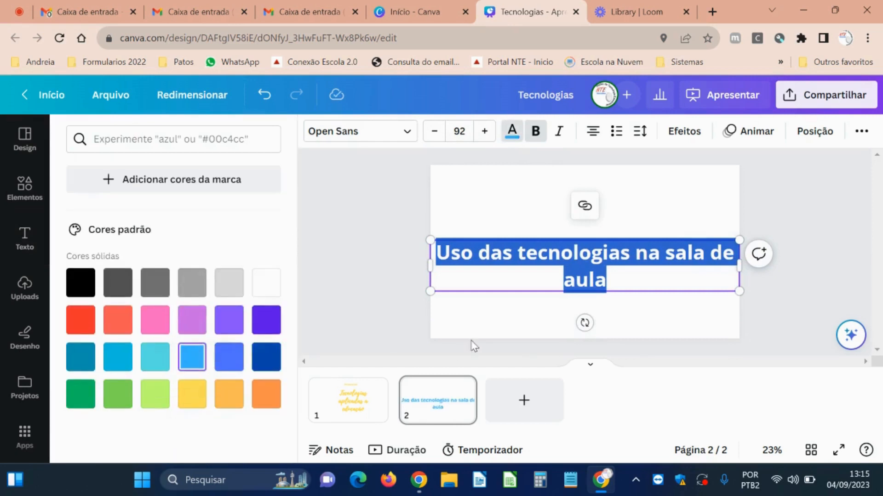
{"action": "left_click", "coordinate": [528, 330]}
Select the whole page 2 title text, remove its bold formatting and make it italic.
{"action": "left_click", "coordinate": [555, 272]}
{"action": "double_click", "coordinate": [555, 272]}
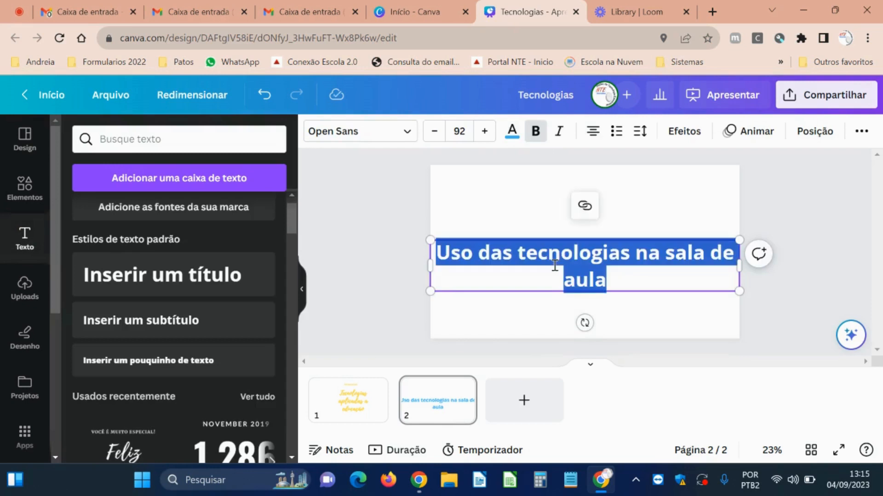
{"action": "left_click", "coordinate": [533, 134]}
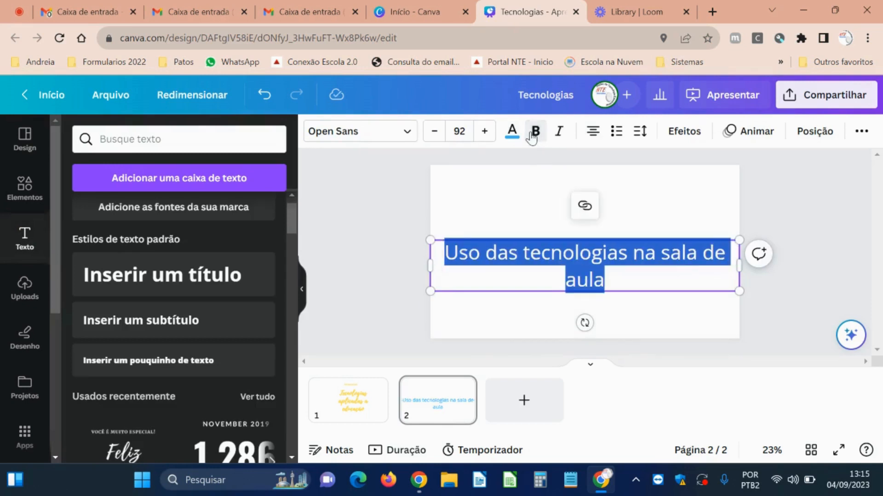
{"action": "left_click", "coordinate": [532, 134]}
{"action": "left_click", "coordinate": [537, 137]}
{"action": "left_click", "coordinate": [560, 134]}
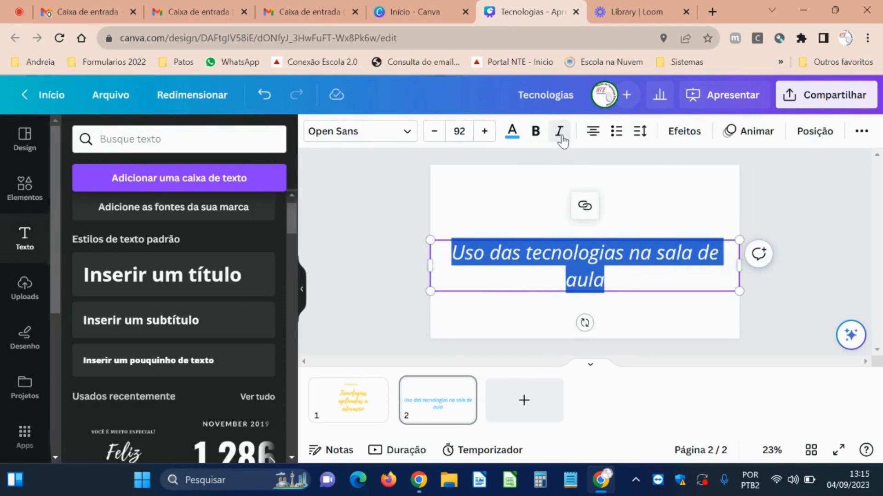
Try the other text alignments on the page 2 title and return it to centred.
{"action": "left_click", "coordinate": [593, 133]}
{"action": "left_click", "coordinate": [593, 134]}
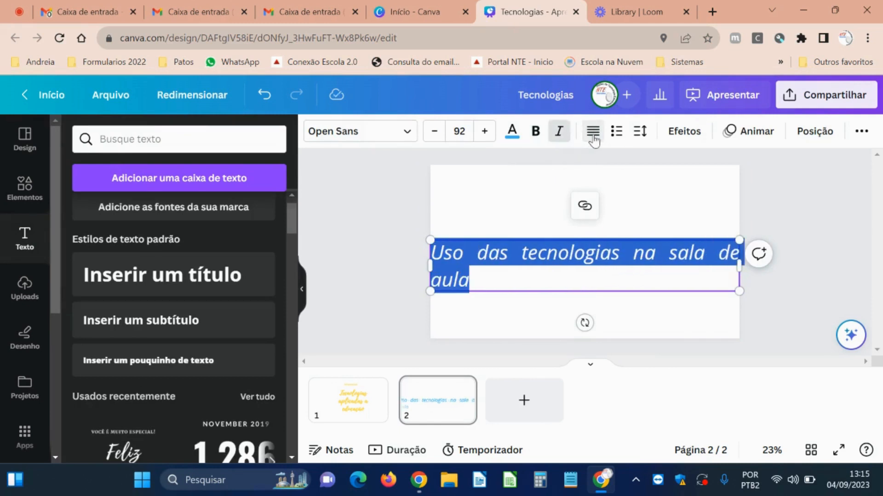
{"action": "left_click", "coordinate": [593, 133]}
{"action": "left_click", "coordinate": [593, 134]}
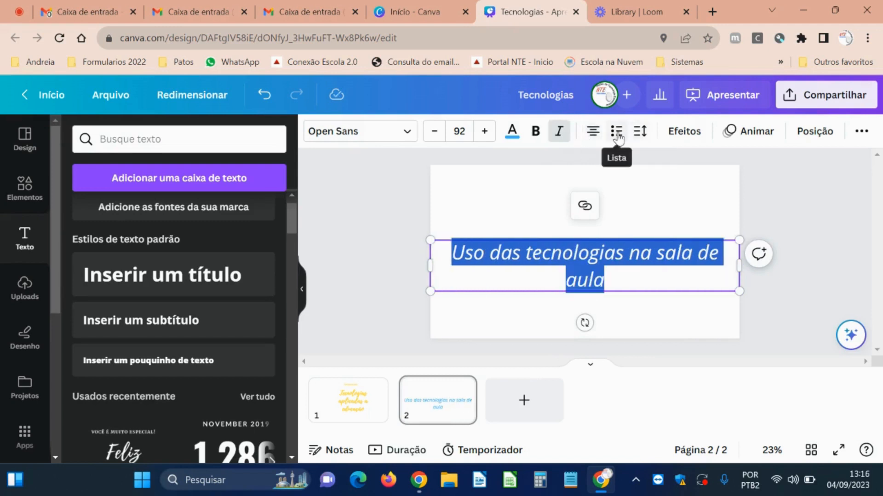
Turn the page 2 title into a bulleted list and add an empty second bullet below it.
{"action": "left_click", "coordinate": [617, 133]}
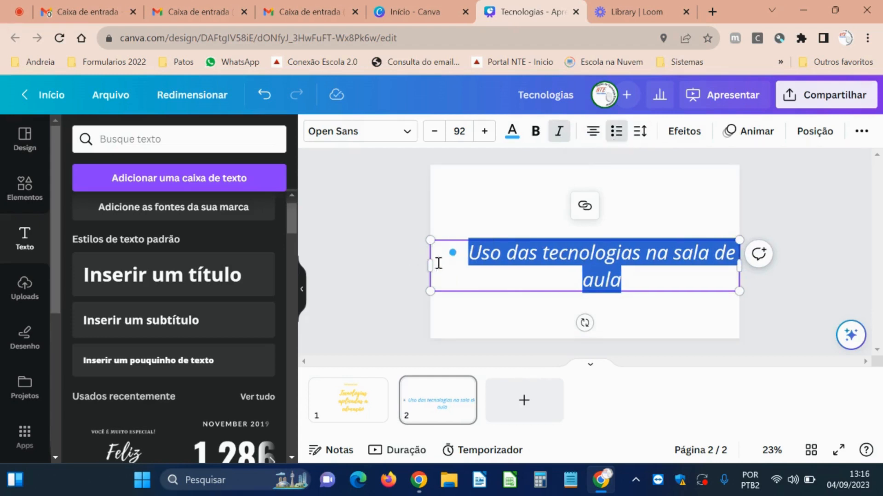
{"action": "left_click", "coordinate": [646, 283]}
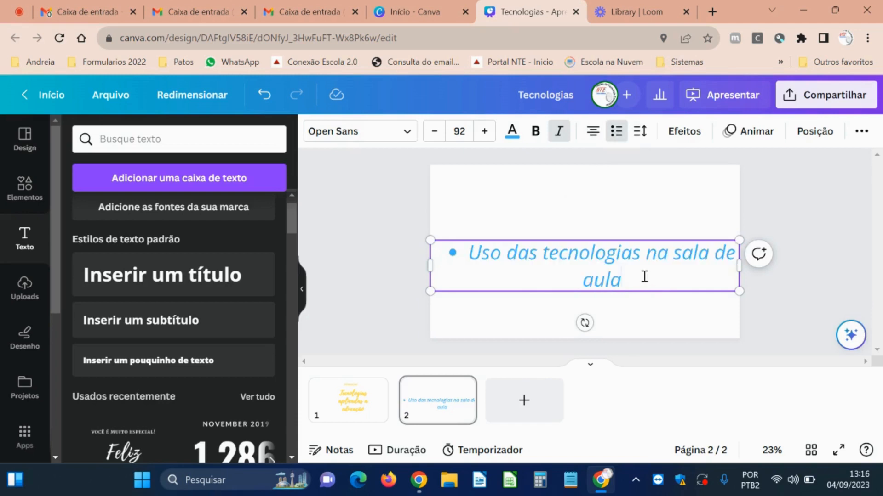
{"action": "key", "text": "Return"}
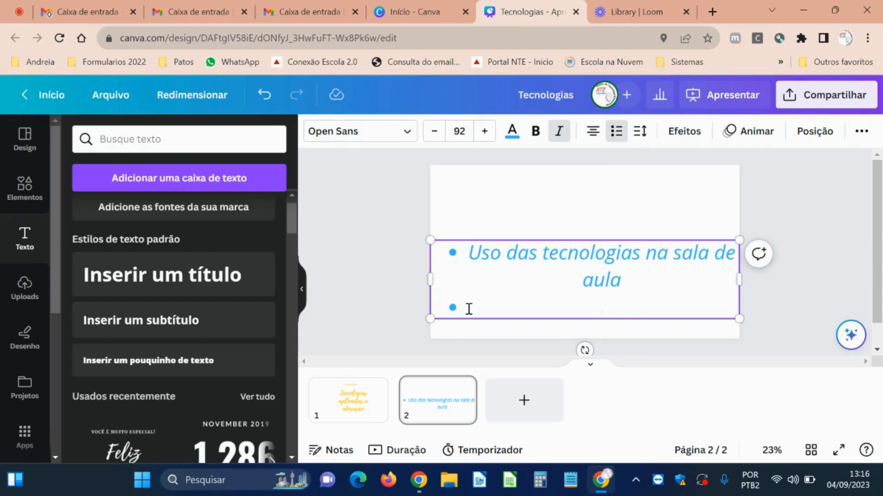
Select the first bullet's text on page 2 and widen its letter spacing to 445.
{"action": "left_click", "coordinate": [640, 133]}
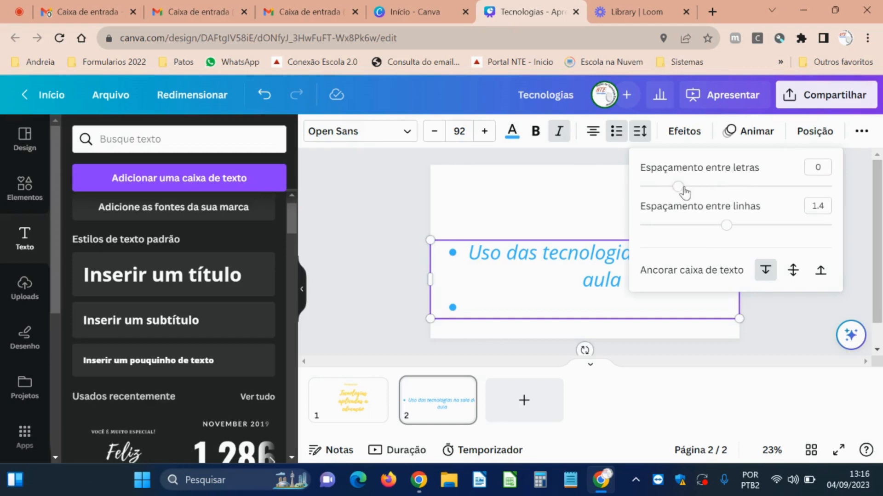
{"action": "left_click_drag", "start_coordinate": [681, 191], "coordinate": [757, 192]}
{"action": "triple_click", "coordinate": [571, 253]}
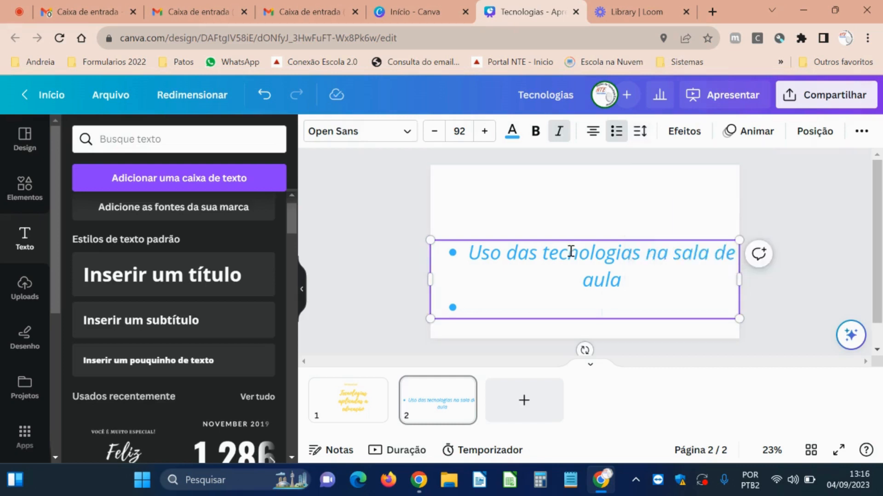
{"action": "left_click", "coordinate": [642, 134]}
{"action": "left_click_drag", "start_coordinate": [738, 189], "coordinate": [805, 189]}
{"action": "left_click_drag", "start_coordinate": [706, 189], "coordinate": [764, 188]}
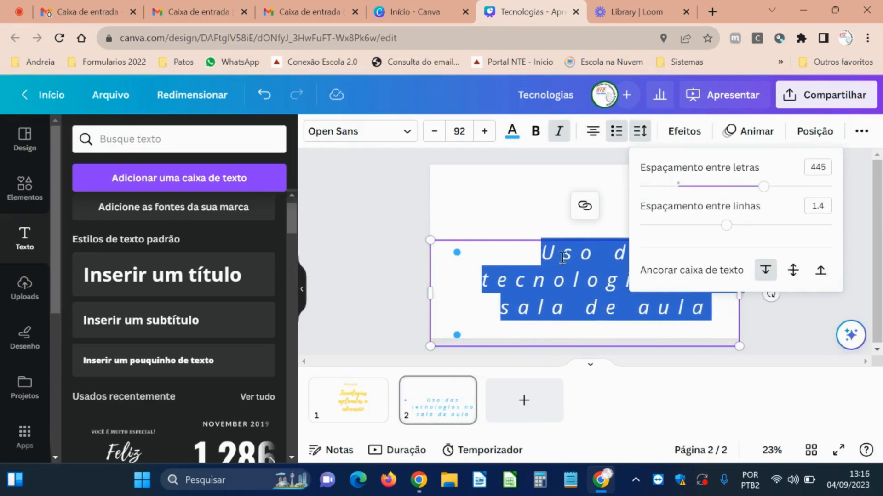
Try much wider line spacing on the selected title text and settle on 1.34.
{"action": "left_click_drag", "start_coordinate": [725, 226], "coordinate": [802, 226]}
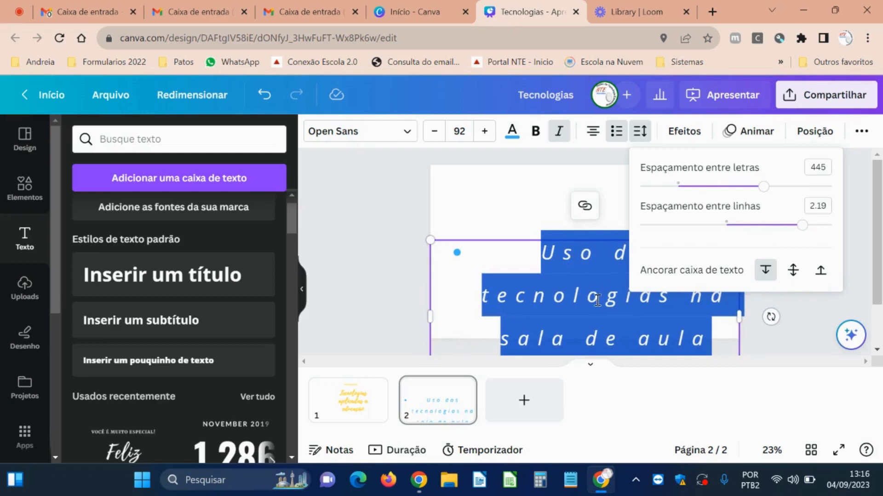
{"action": "left_click_drag", "start_coordinate": [804, 227], "coordinate": [828, 232]}
{"action": "left_click_drag", "start_coordinate": [749, 235], "coordinate": [720, 228]}
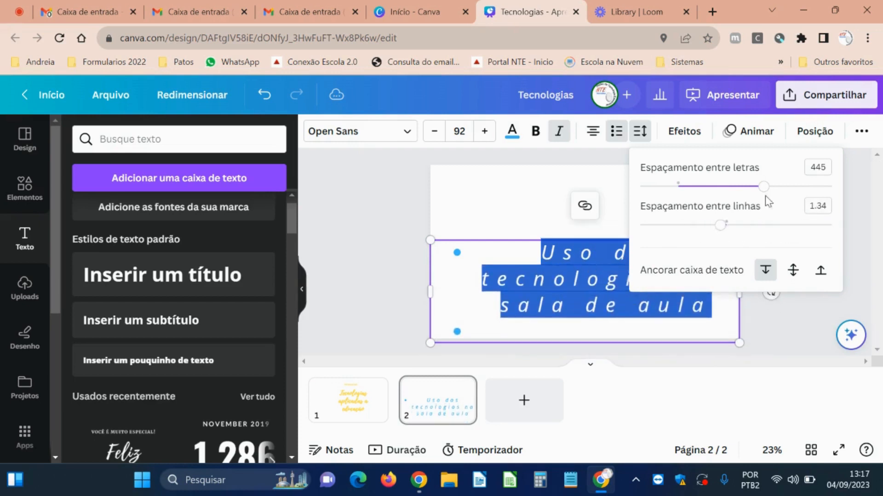
Reduce the title's letter spacing and move the bulleted text box up to around the middle of page 2.
{"action": "left_click_drag", "start_coordinate": [758, 190], "coordinate": [721, 191]}
{"action": "left_click", "coordinate": [506, 212]}
{"action": "left_click_drag", "start_coordinate": [611, 265], "coordinate": [629, 251]}
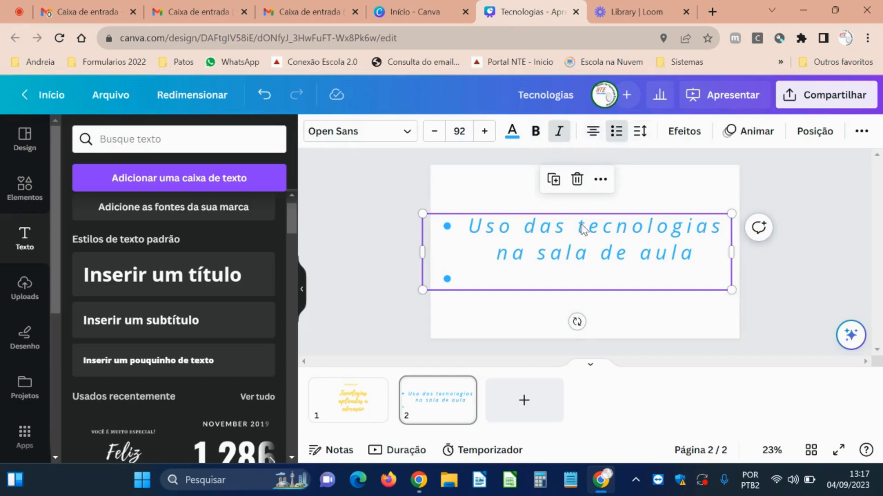
Try uppercase on the page 2 title and restore its original letter case.
{"action": "left_click", "coordinate": [861, 134]}
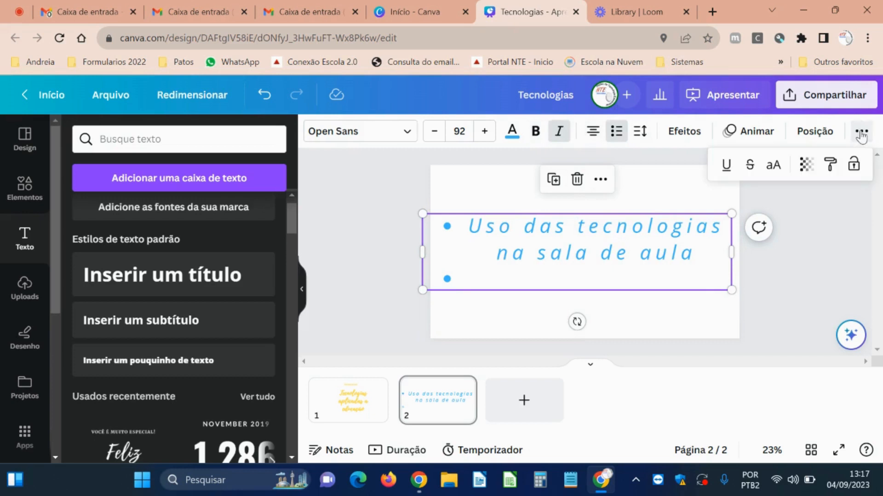
{"action": "left_click", "coordinate": [774, 165]}
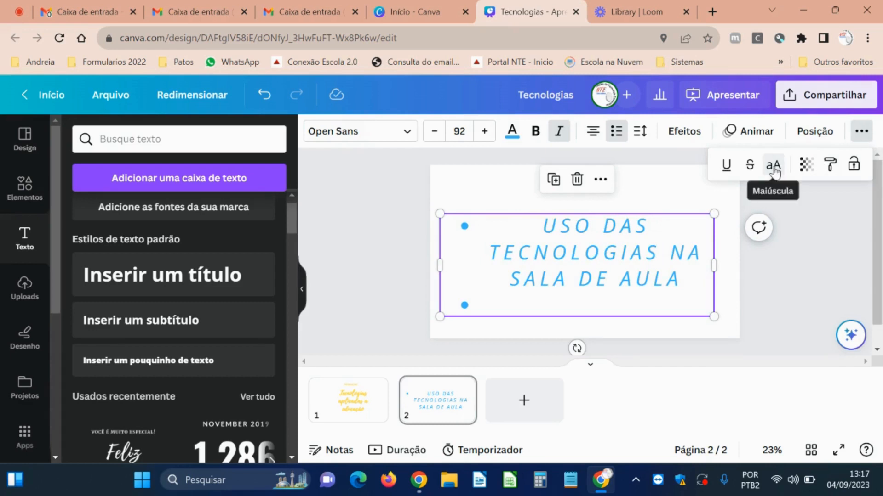
{"action": "left_click", "coordinate": [774, 166]}
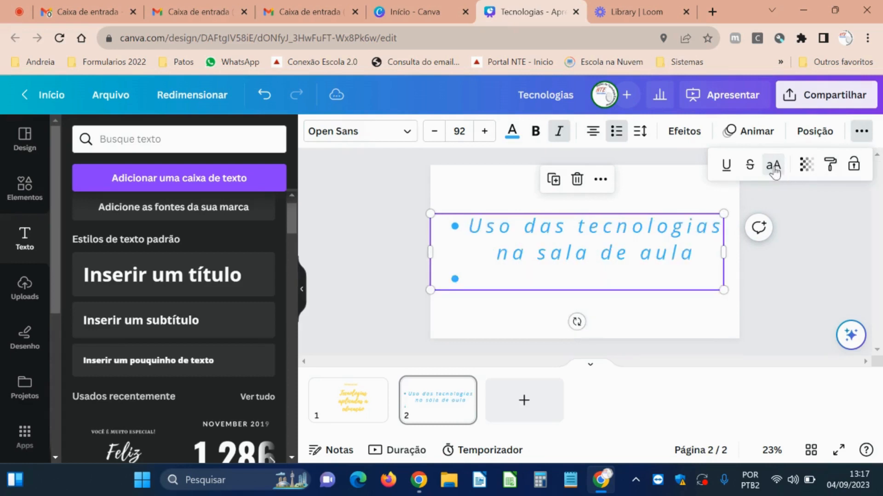
Underline the page 2 title, trying strikethrough on it and removing that again.
{"action": "left_click", "coordinate": [750, 166]}
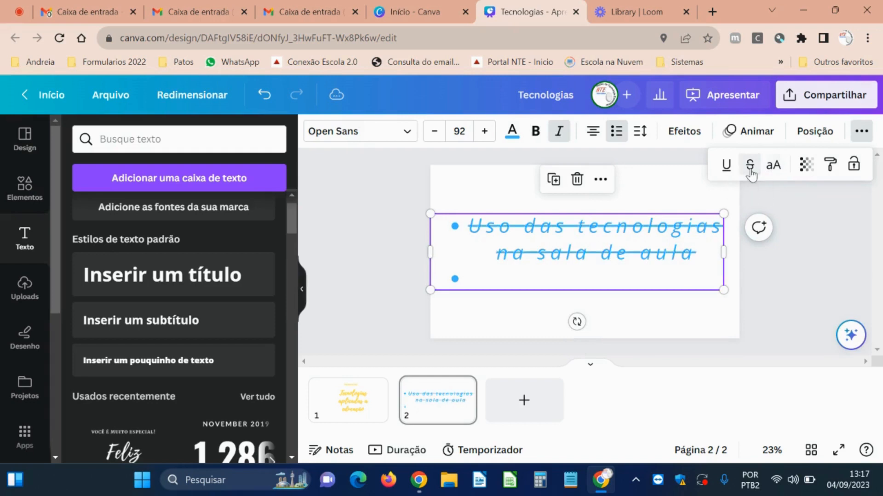
{"action": "left_click", "coordinate": [726, 165]}
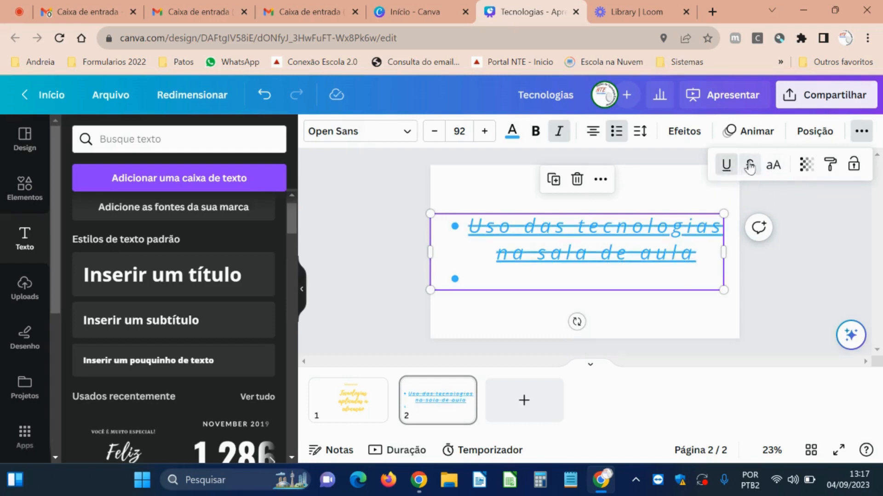
{"action": "left_click", "coordinate": [748, 166]}
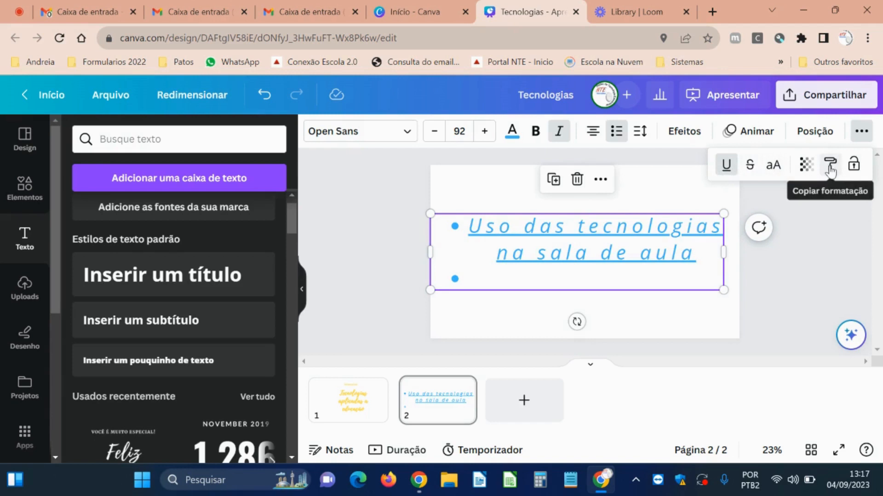
{"action": "left_click", "coordinate": [636, 307]}
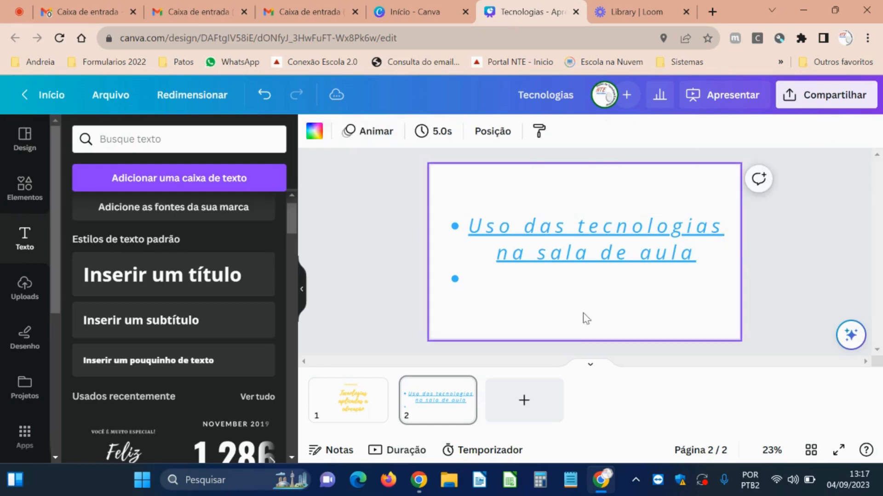
Insert a default subtitle reading "Matematica" on page 2 and place it below the title text.
{"action": "left_click", "coordinate": [466, 283]}
{"action": "left_click", "coordinate": [488, 311]}
{"action": "left_click", "coordinate": [174, 320]}
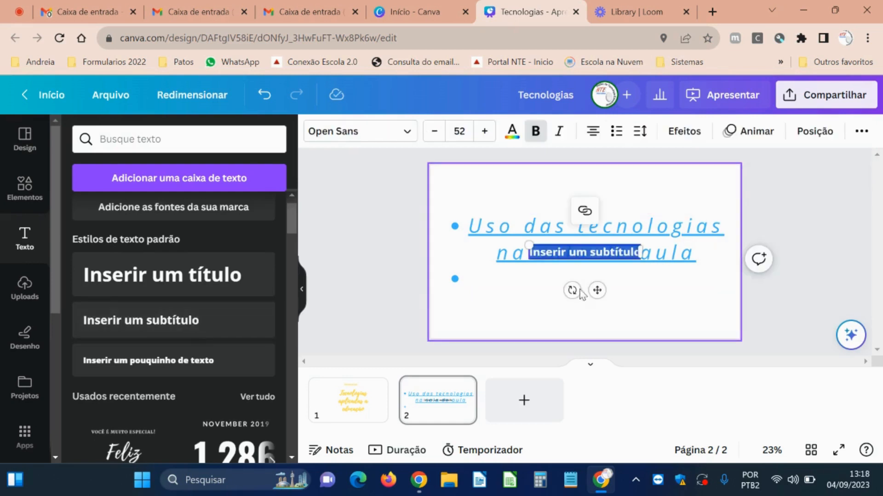
{"action": "left_click_drag", "start_coordinate": [572, 252], "coordinate": [604, 305]}
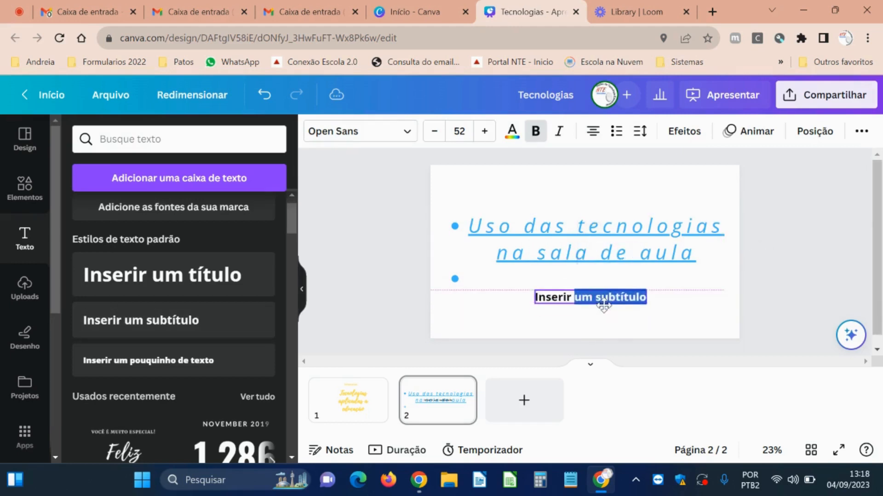
{"action": "double_click", "coordinate": [578, 299]}
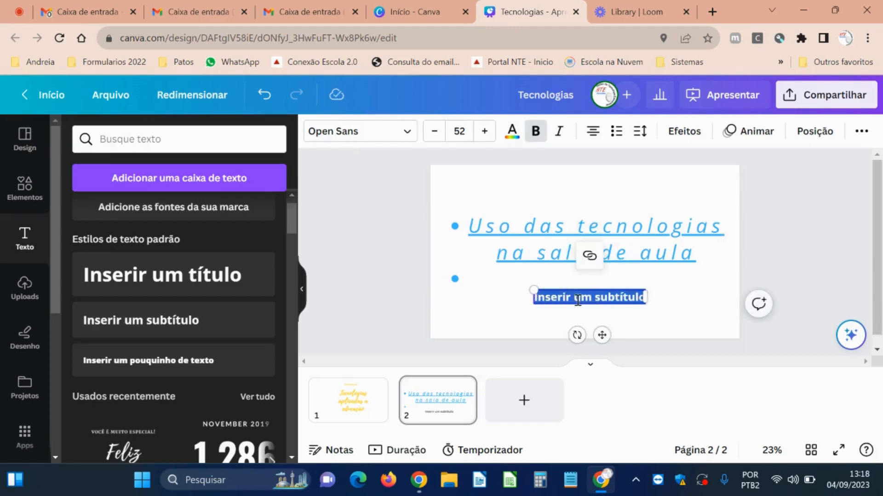
{"action": "type", "text": "Matema"}
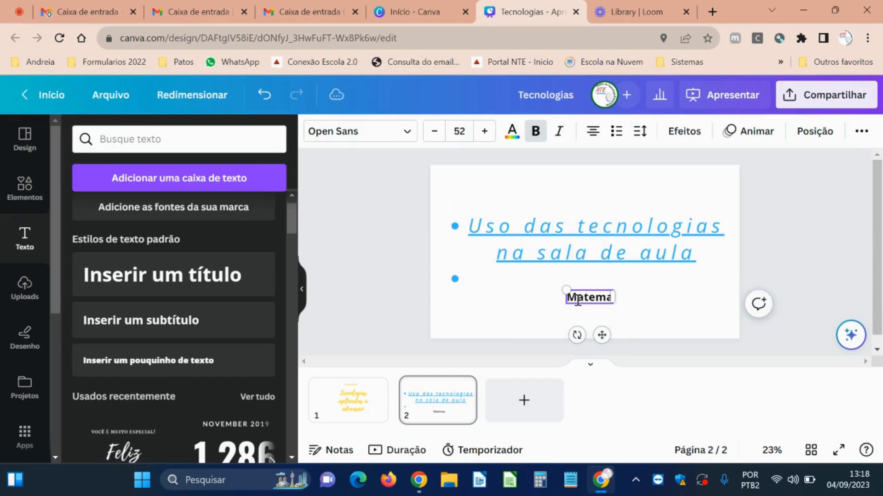
{"action": "type", "text": "tica"}
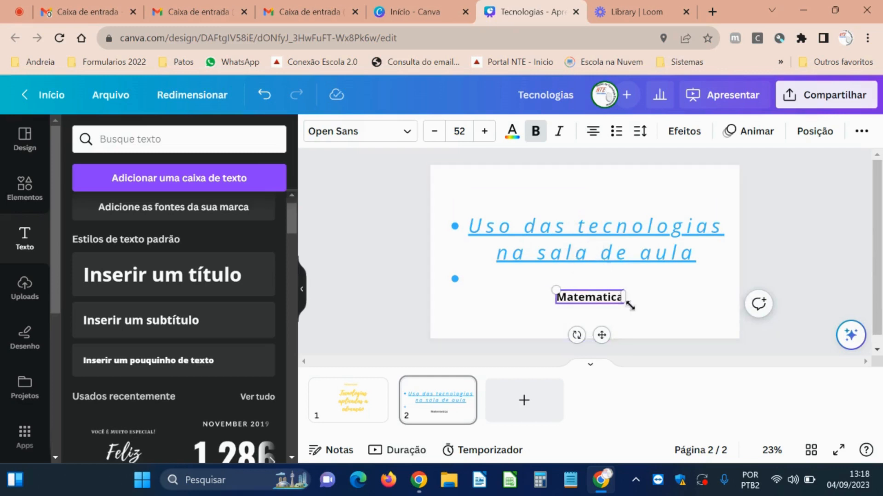
{"action": "left_click", "coordinate": [612, 307]}
Try to copy the title's formatting onto the "Matematica" subtitle and undo the formatting applied to the page and the title's sideways move.
{"action": "left_click", "coordinate": [605, 264]}
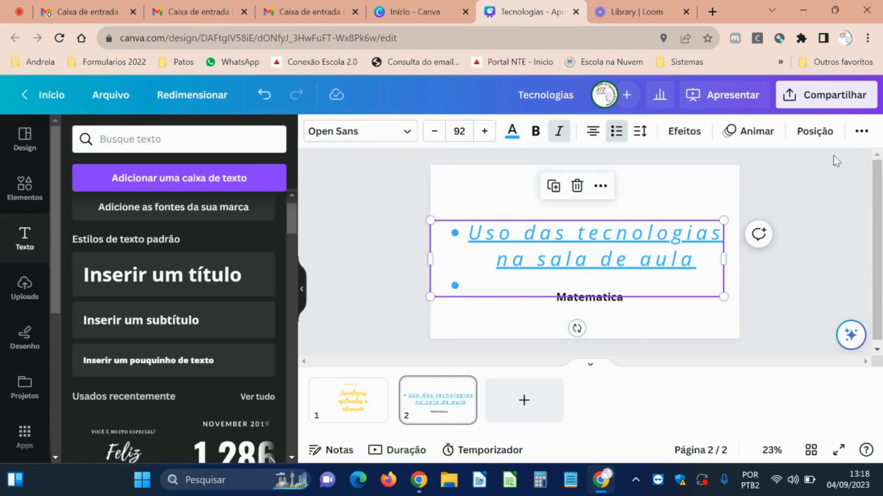
{"action": "left_click", "coordinate": [861, 131]}
{"action": "left_click", "coordinate": [833, 167]}
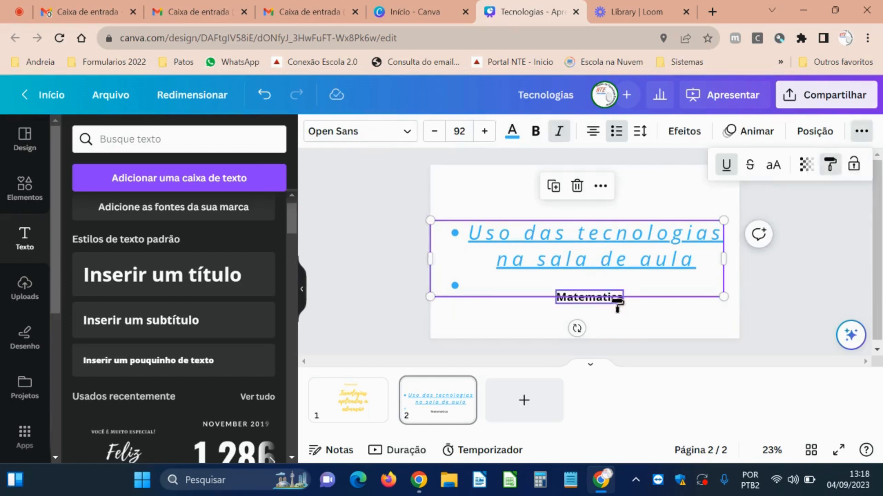
{"action": "left_click", "coordinate": [612, 305]}
{"action": "left_click_drag", "start_coordinate": [584, 272], "coordinate": [570, 271]}
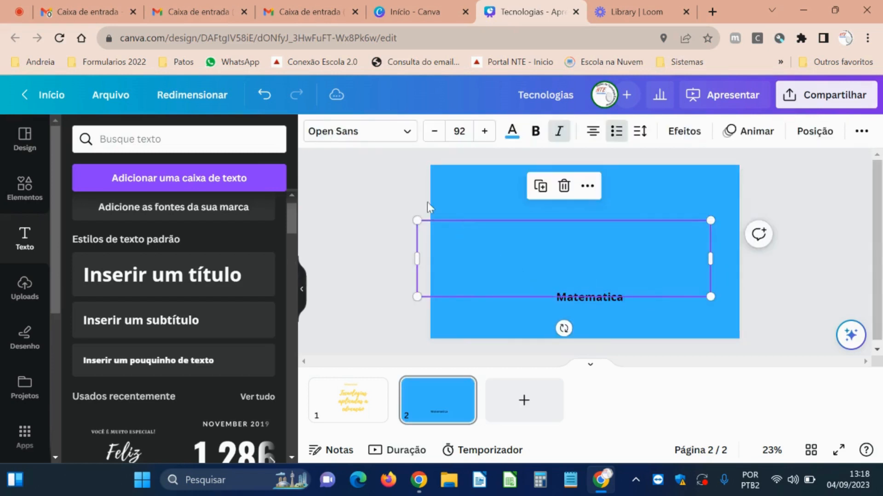
{"action": "left_click", "coordinate": [264, 96]}
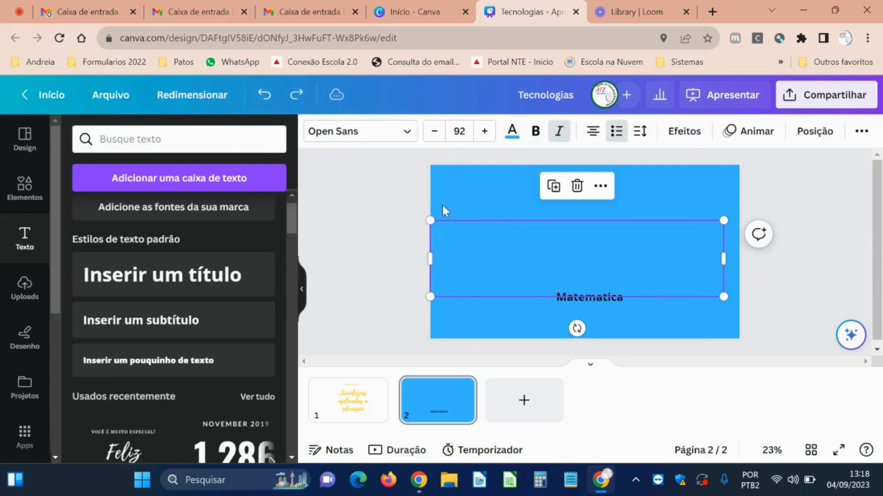
{"action": "left_click", "coordinate": [265, 95]}
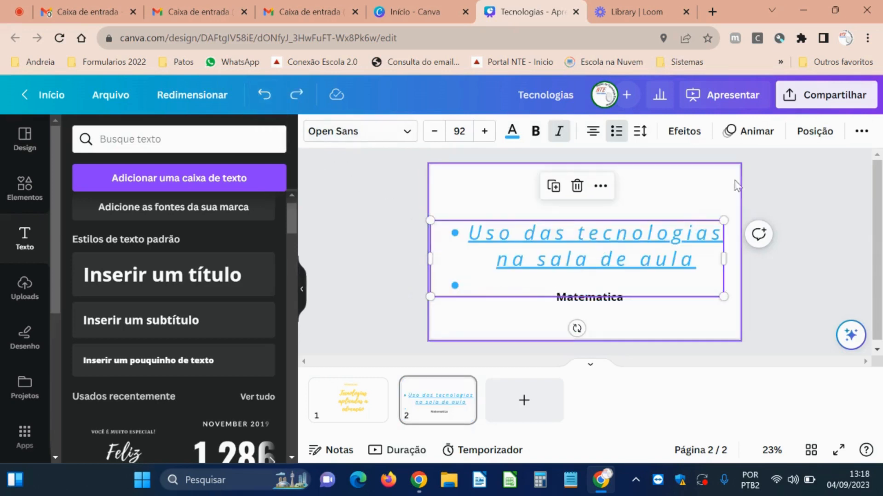
Try once more to copy the page 2 title's formatting onto the "Matematica" subtitle, and undo the formatting applied.
{"action": "left_click", "coordinate": [854, 135]}
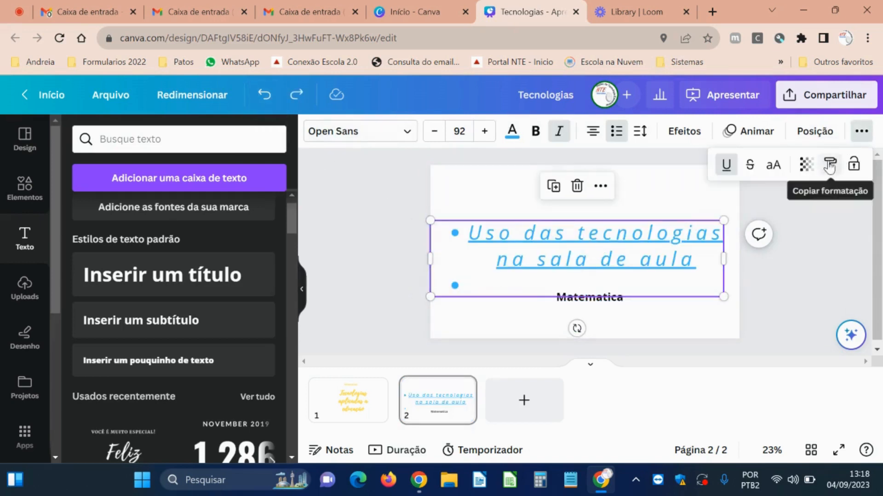
{"action": "left_click", "coordinate": [830, 164]}
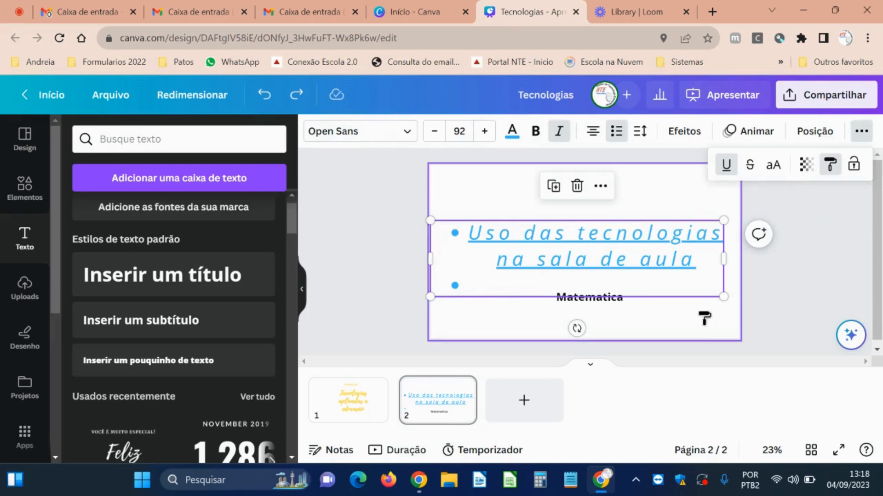
{"action": "left_click", "coordinate": [592, 304]}
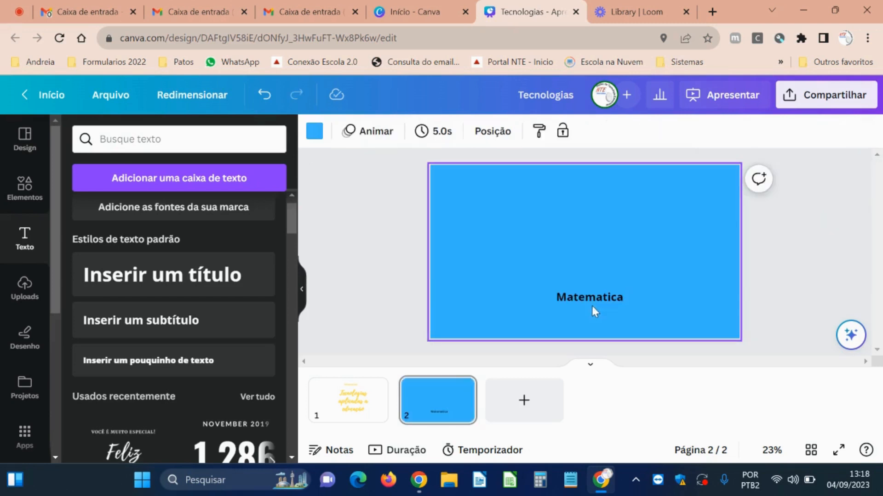
{"action": "left_click", "coordinate": [274, 99]}
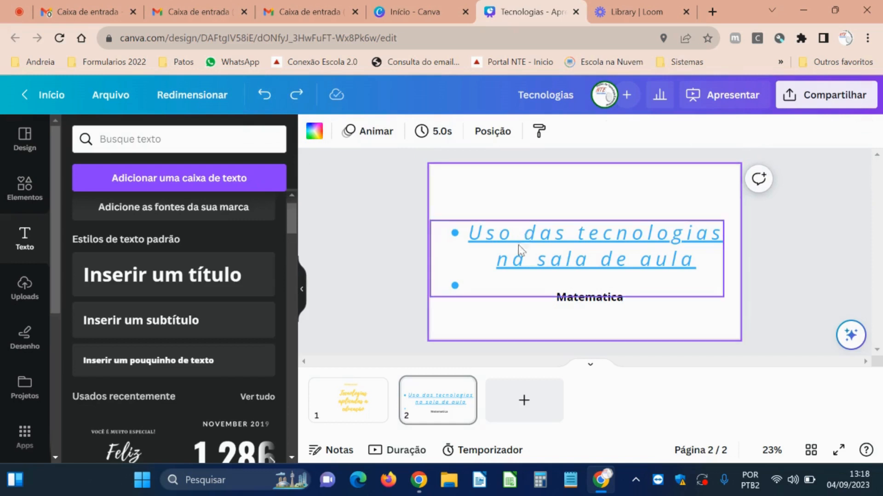
Add a third page and insert a default title reading "matematica" on it.
{"action": "left_click", "coordinate": [525, 411]}
{"action": "left_click_drag", "start_coordinate": [190, 274], "coordinate": [534, 265]}
{"action": "type", "text": "matema"}
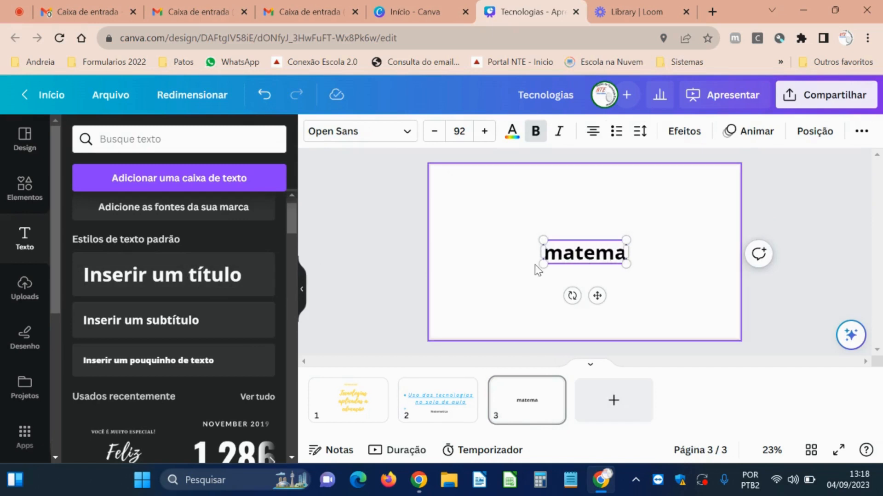
{"action": "type", "text": "tica"}
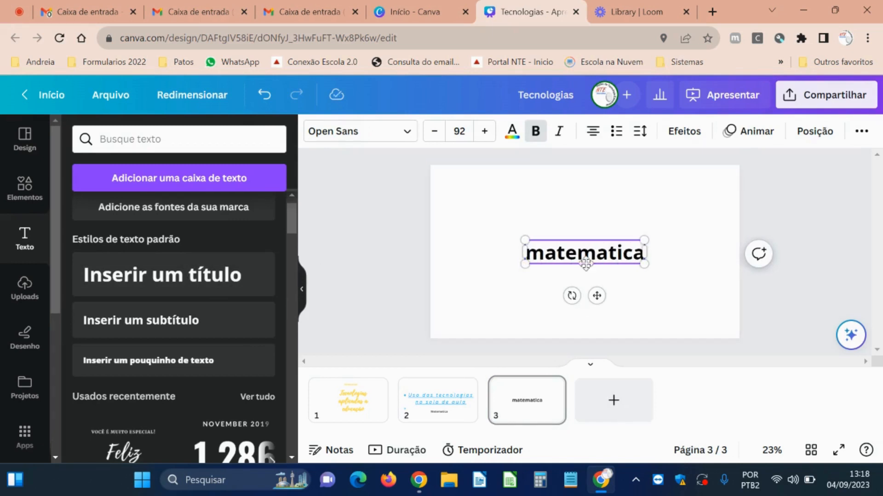
Copy the formatting of the page 2 title onto the "matematica" title on page 3.
{"action": "left_click", "coordinate": [440, 393]}
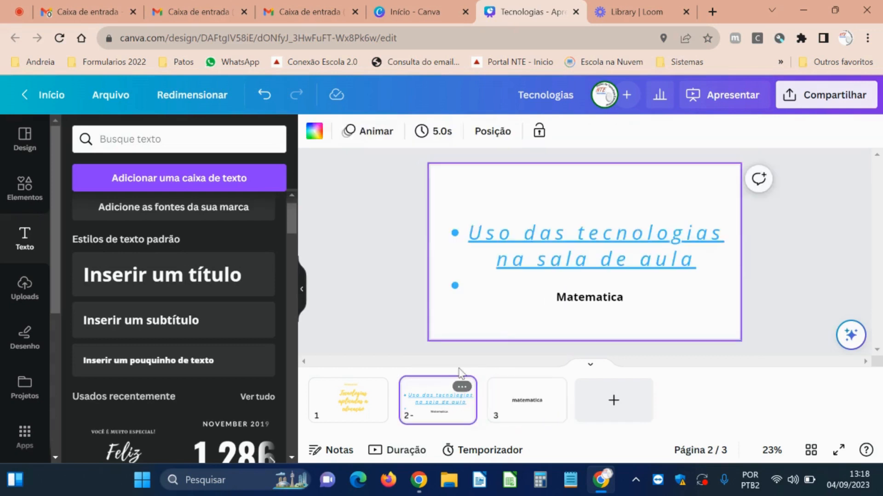
{"action": "left_click", "coordinate": [661, 224]}
{"action": "left_click", "coordinate": [860, 132]}
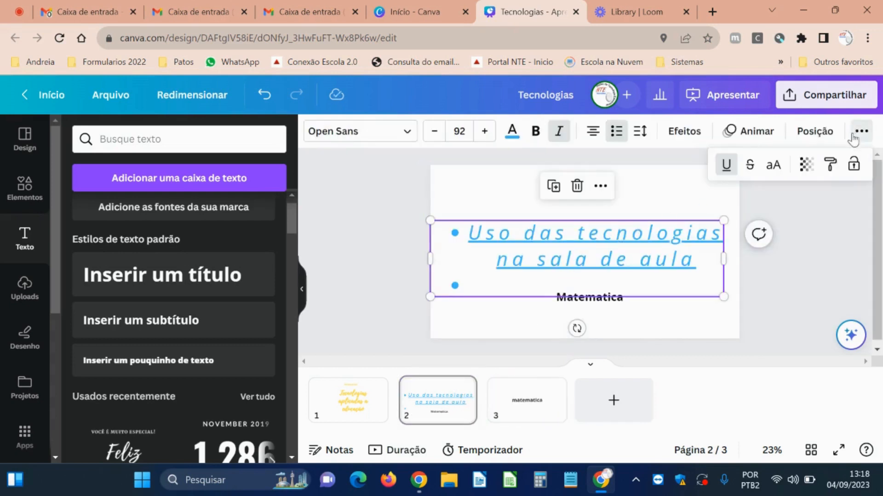
{"action": "left_click", "coordinate": [830, 164]}
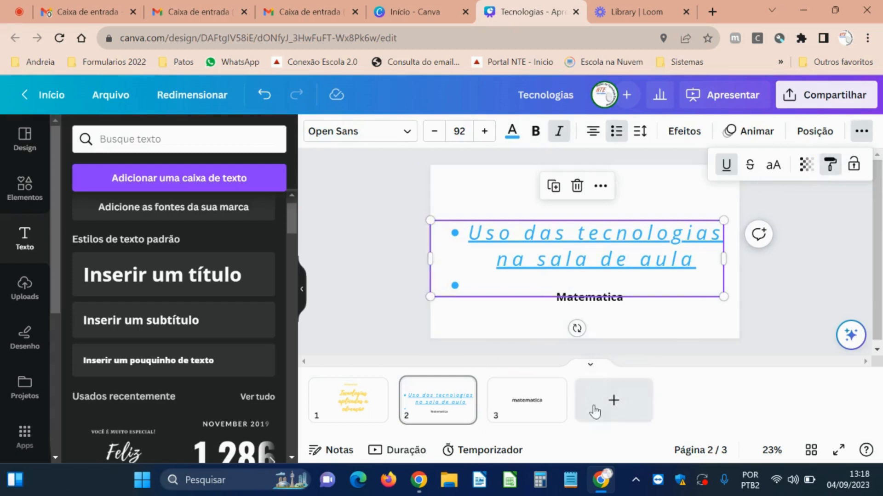
{"action": "left_click", "coordinate": [542, 405]}
{"action": "left_click", "coordinate": [579, 258]}
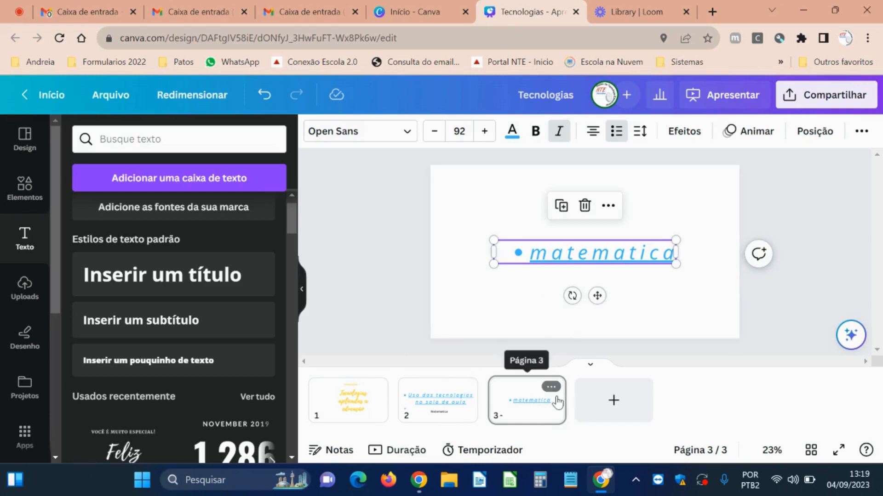
Try the Playlist Script, Agrandir and Merriweather fonts on the page 2 title.
{"action": "left_click", "coordinate": [450, 423]}
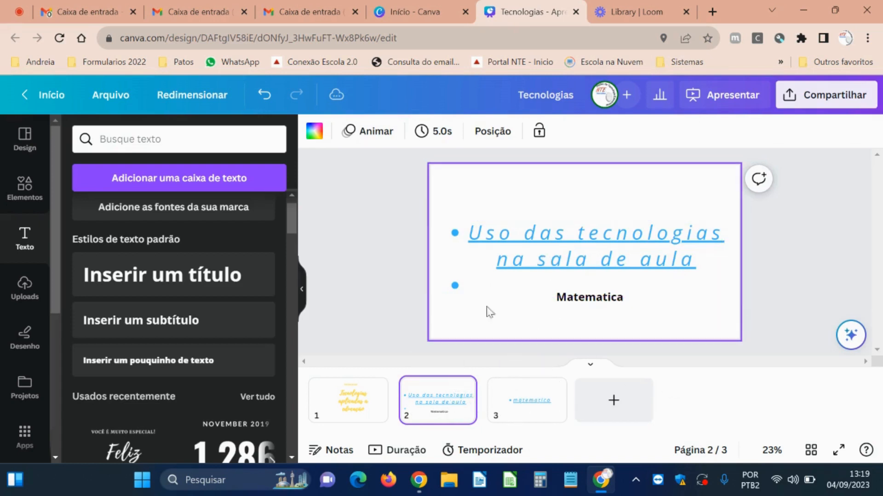
{"action": "left_click", "coordinate": [510, 262]}
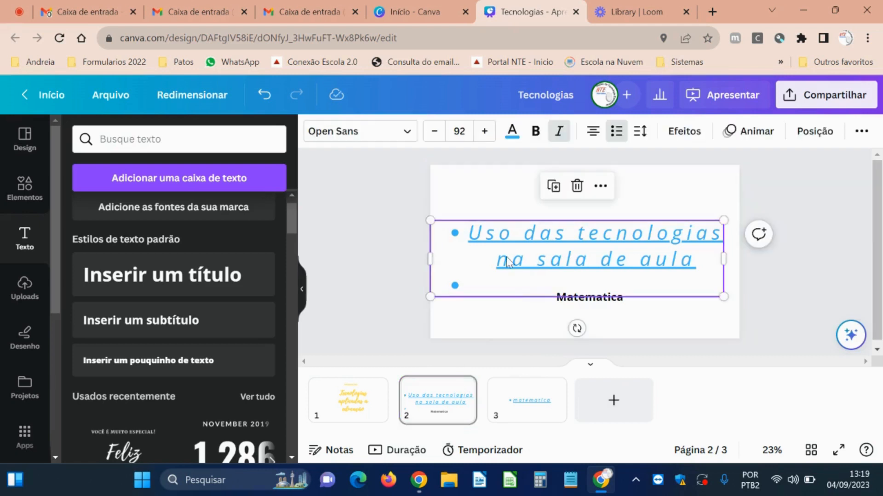
{"action": "left_click", "coordinate": [406, 132]}
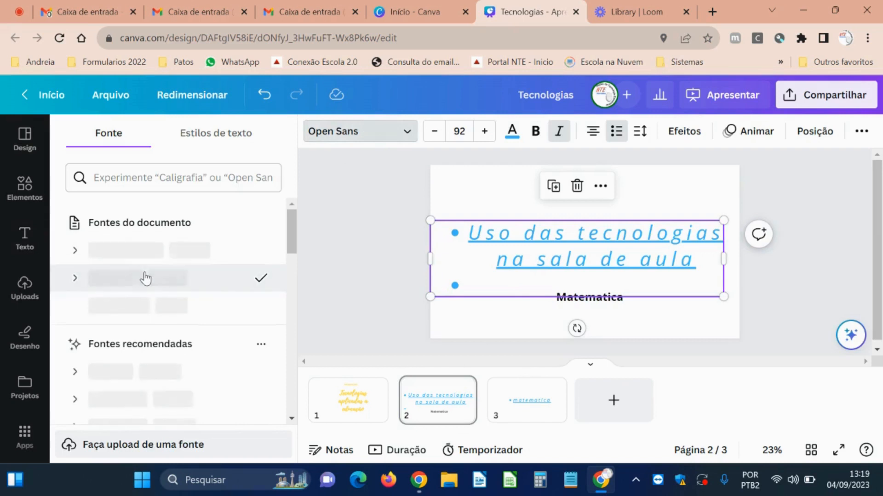
{"action": "left_click", "coordinate": [147, 305]}
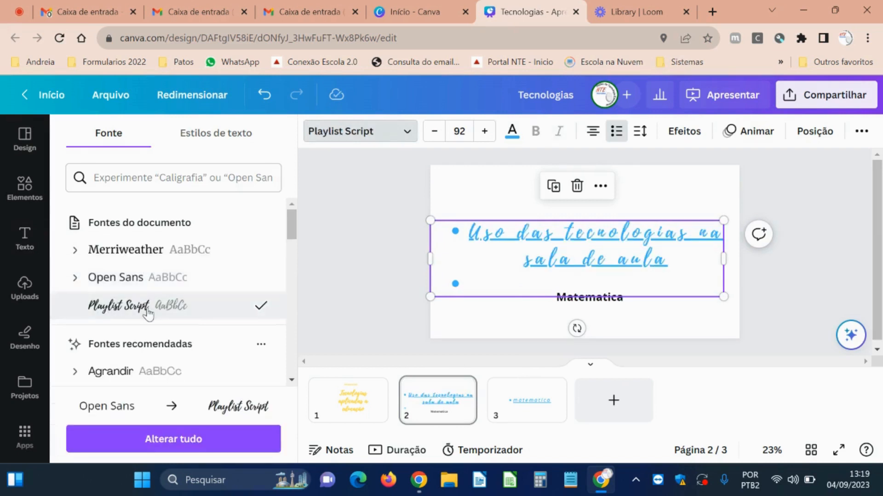
{"action": "left_click", "coordinate": [136, 373]}
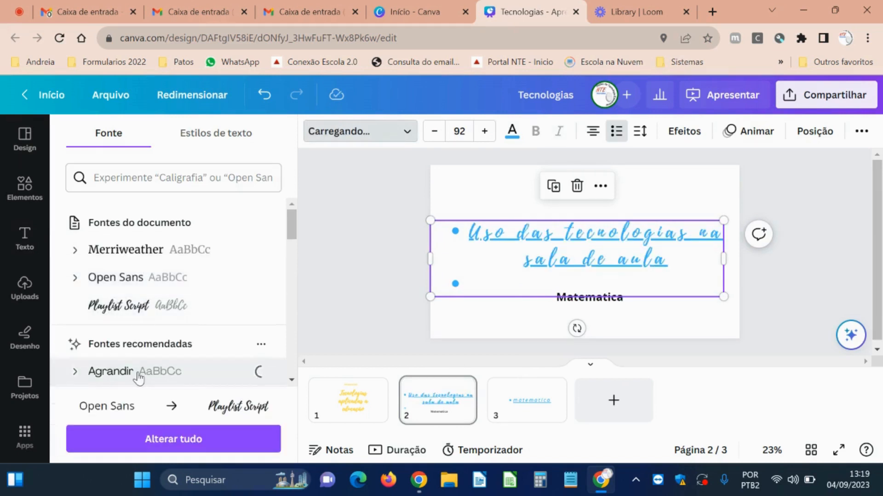
{"action": "left_click", "coordinate": [113, 261]}
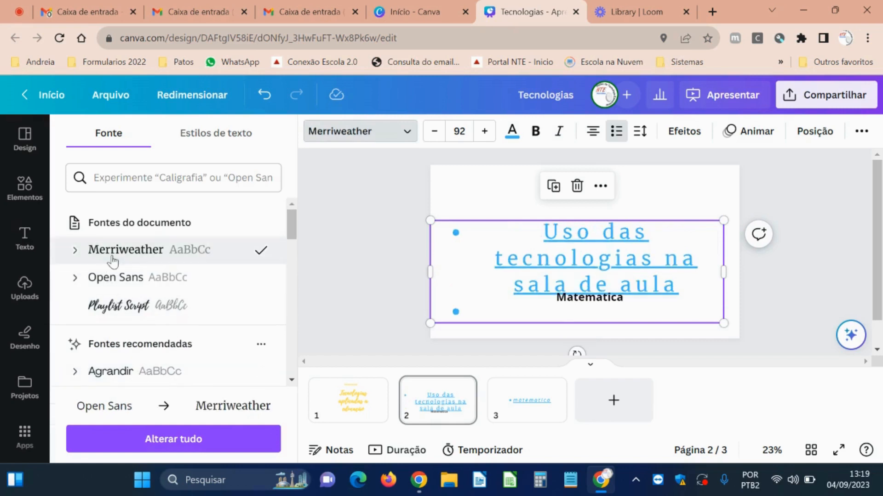
Try More Sugar, Nunito, Barlow Condensed and Montserrat on the page 2 title, and settle on the Advetime font.
{"action": "scroll", "coordinate": [113, 261], "scroll_direction": "down", "scroll_amount": 3}
{"action": "left_click", "coordinate": [132, 291]}
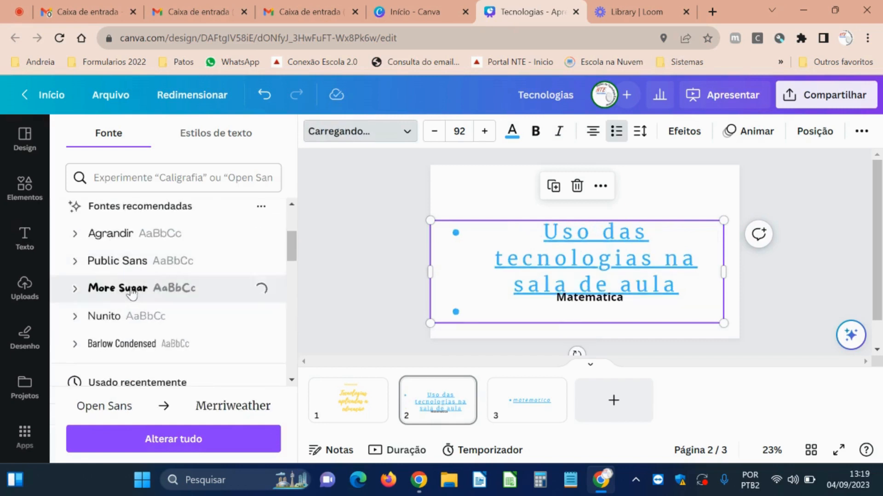
{"action": "left_click", "coordinate": [127, 320]}
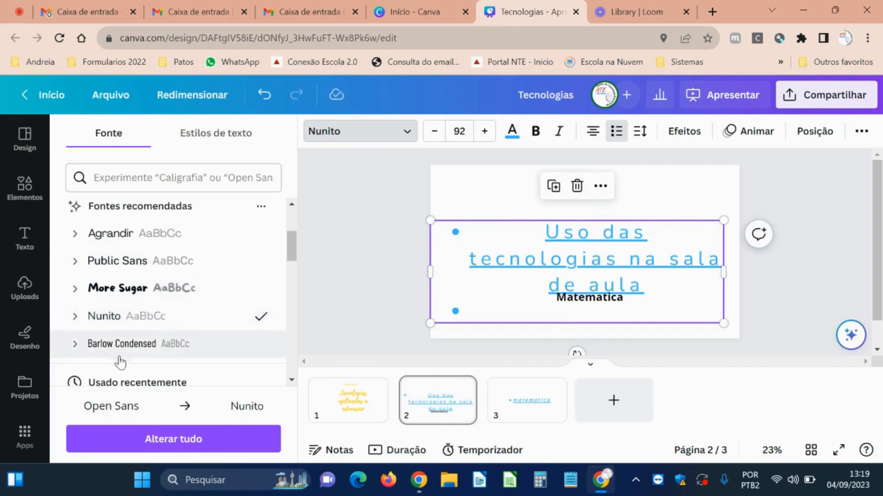
{"action": "left_click", "coordinate": [118, 346]}
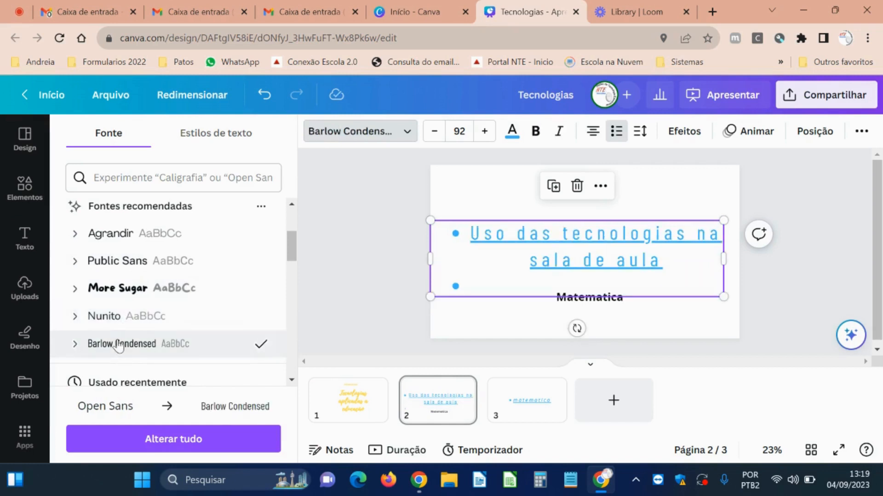
{"action": "scroll", "coordinate": [118, 346], "scroll_direction": "down", "scroll_amount": 2}
{"action": "left_click", "coordinate": [118, 343]}
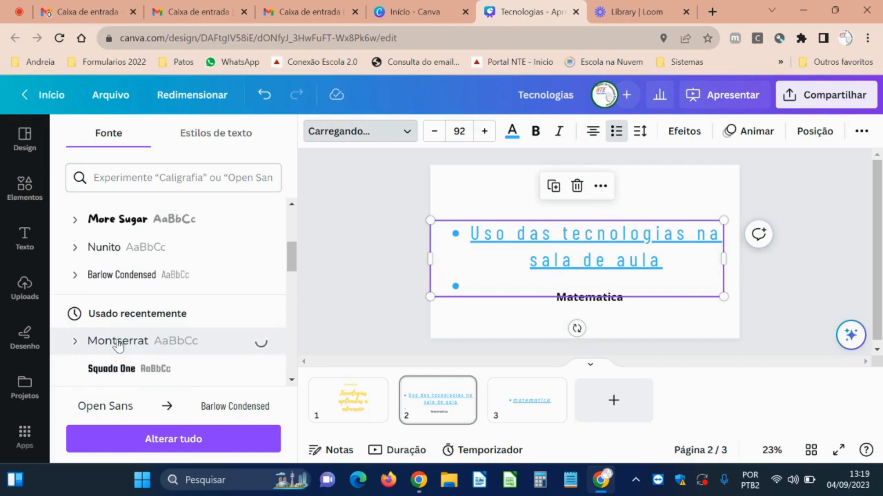
{"action": "scroll", "coordinate": [207, 364], "scroll_direction": "down", "scroll_amount": 5}
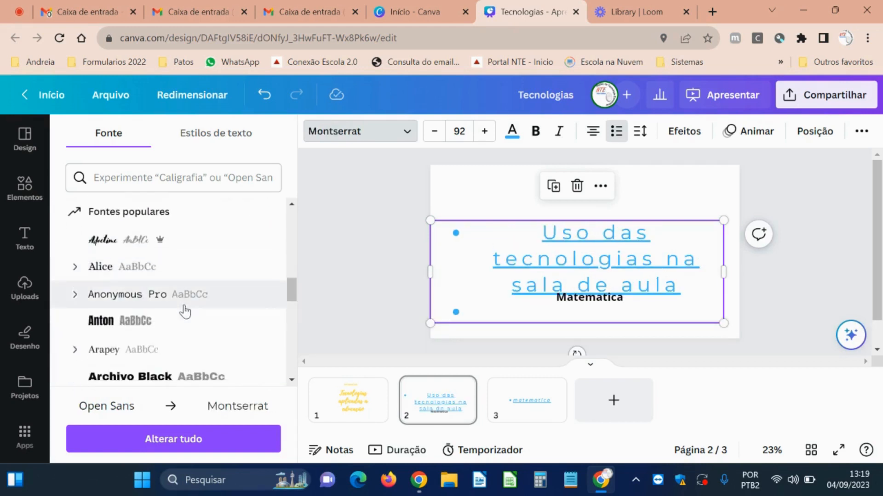
{"action": "left_click", "coordinate": [122, 251]}
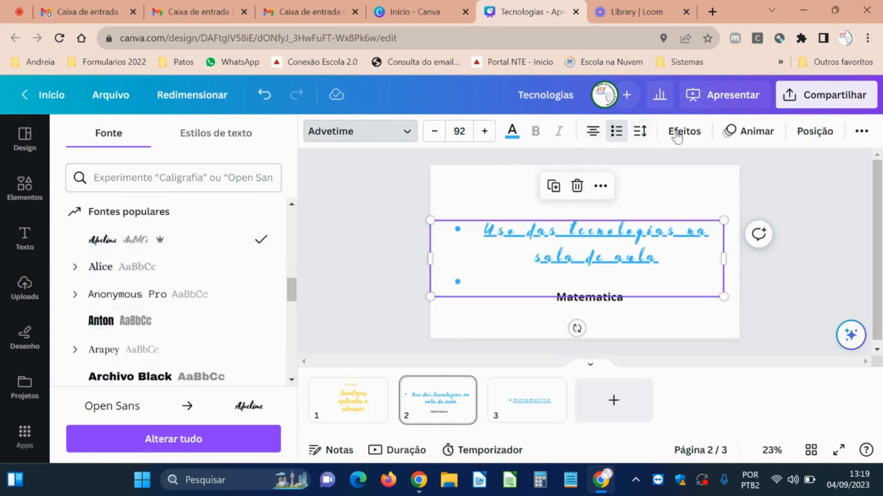
Remove the underline from the page 2 title and deselect it.
{"action": "left_click", "coordinate": [863, 131]}
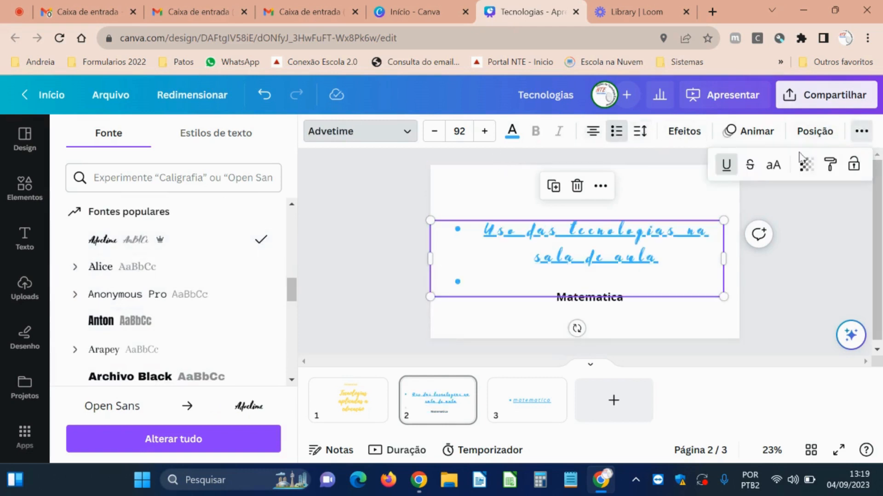
{"action": "left_click", "coordinate": [726, 164]}
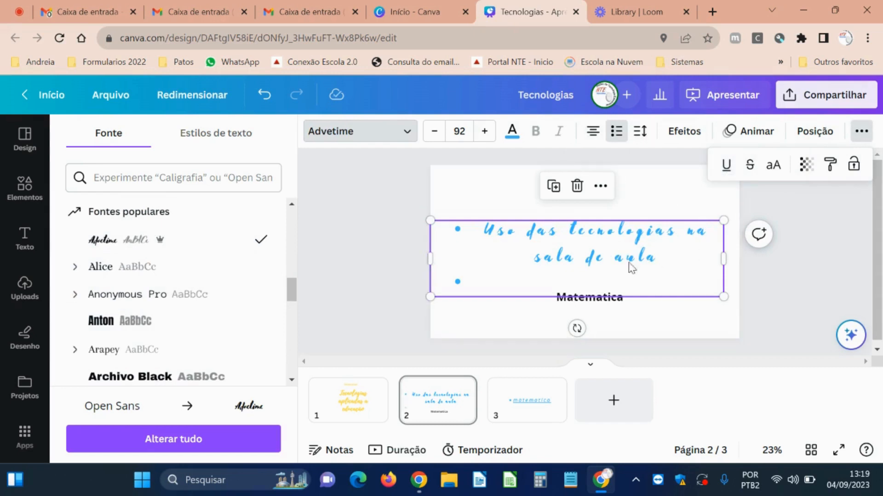
{"action": "left_click", "coordinate": [658, 308]}
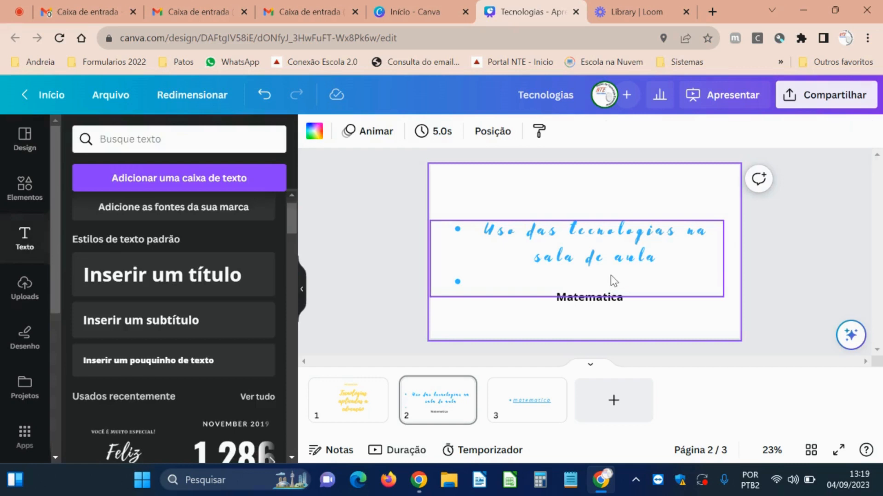
Apply the Sombreado effect to the page 2 title with distance 79 and direction 8.
{"action": "left_click", "coordinate": [593, 253]}
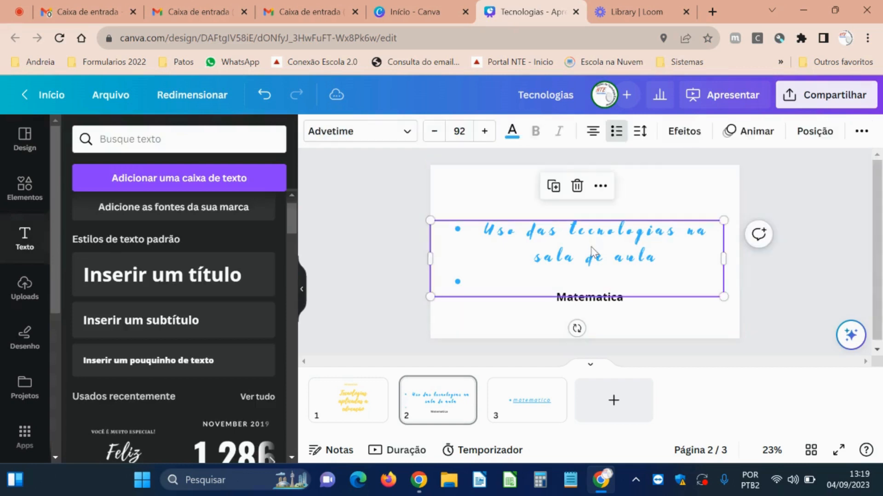
{"action": "left_click", "coordinate": [678, 135]}
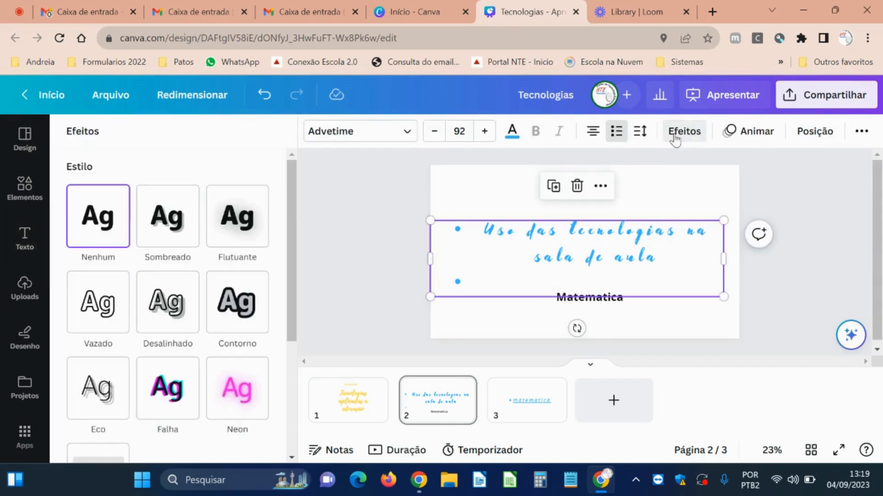
{"action": "left_click", "coordinate": [186, 229]}
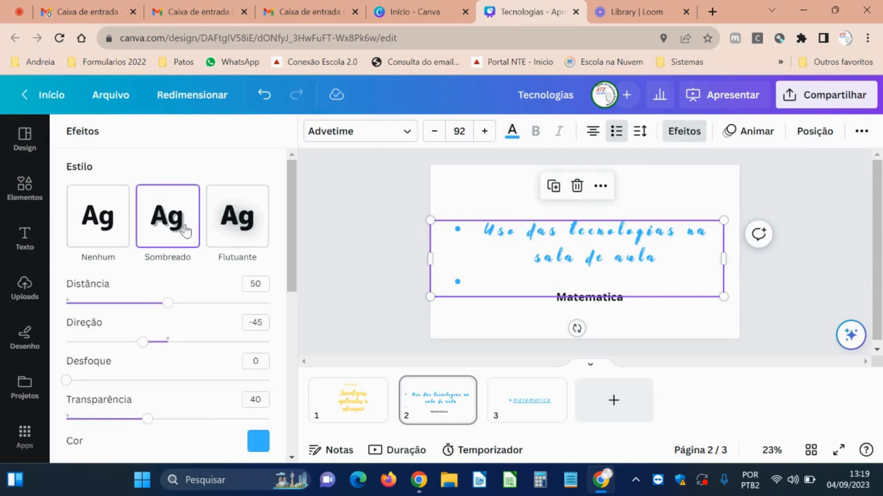
{"action": "left_click_drag", "start_coordinate": [173, 308], "coordinate": [226, 302]}
{"action": "left_click", "coordinate": [158, 342]}
{"action": "mouse_move", "coordinate": [175, 344]}
{"action": "left_mouse_down"}
{"action": "mouse_move", "coordinate": [266, 344]}
{"action": "mouse_move", "coordinate": [161, 344]}
{"action": "mouse_move", "coordinate": [172, 346]}
{"action": "left_mouse_up"}
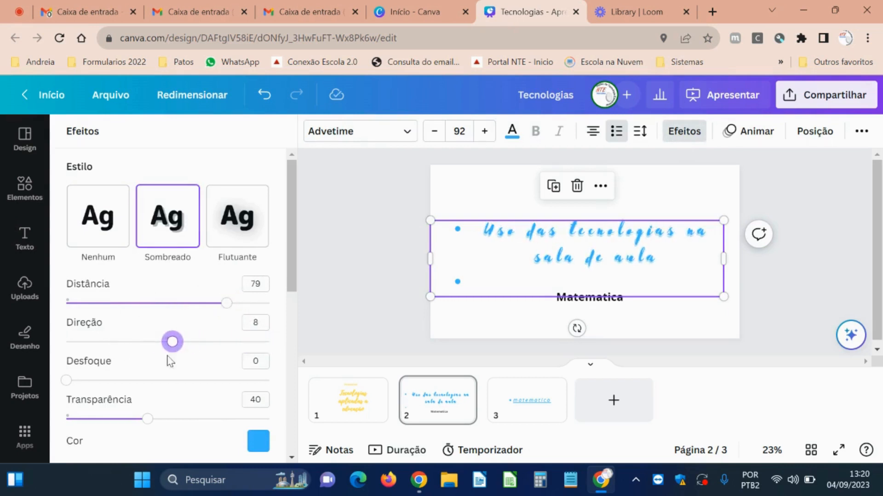
{"action": "left_click_drag", "start_coordinate": [67, 383], "coordinate": [204, 382]}
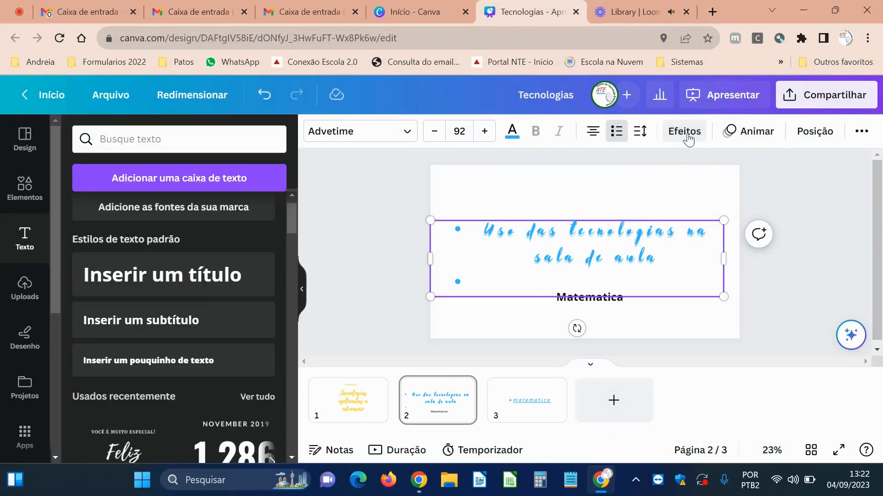
Change the page 2 title's shadow colour to the document's yellow and browse the other solid colours.
{"action": "left_click", "coordinate": [685, 134]}
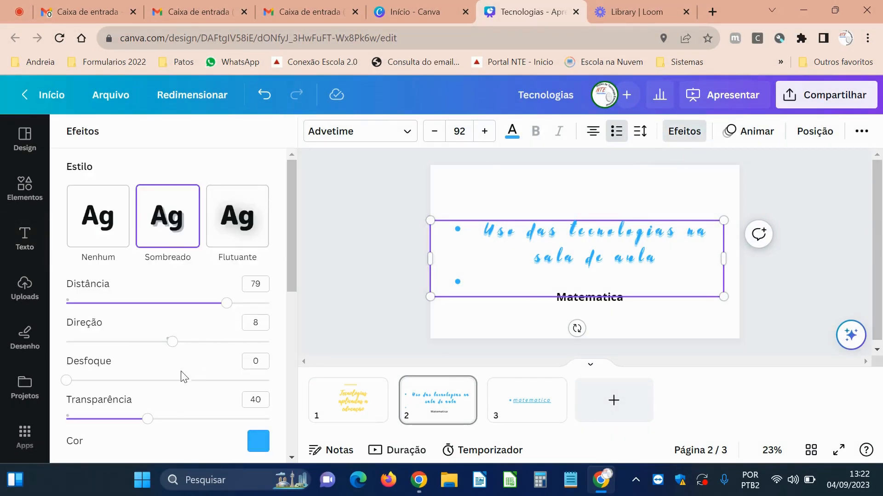
{"action": "scroll", "coordinate": [155, 398], "scroll_direction": "down", "scroll_amount": 3}
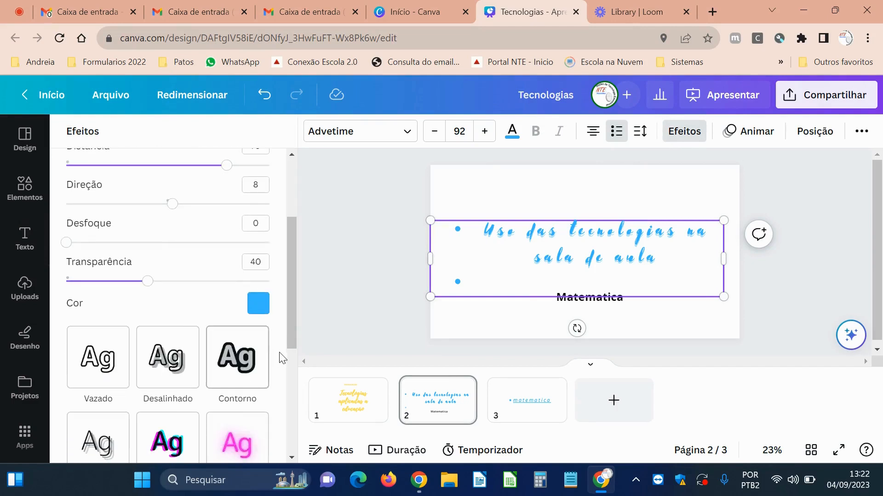
{"action": "left_click", "coordinate": [258, 303]}
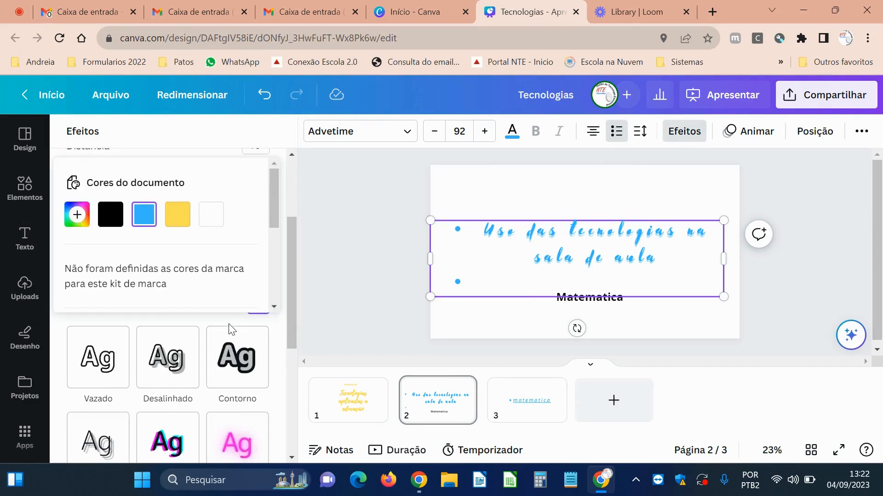
{"action": "left_click", "coordinate": [178, 220]}
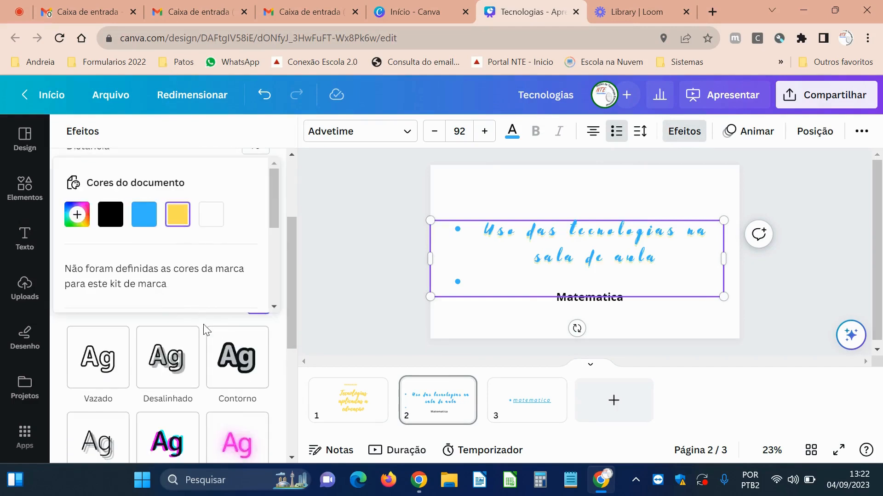
{"action": "scroll", "coordinate": [203, 345], "scroll_direction": "up", "scroll_amount": 3}
{"action": "scroll", "coordinate": [203, 321], "scroll_direction": "down", "scroll_amount": 5}
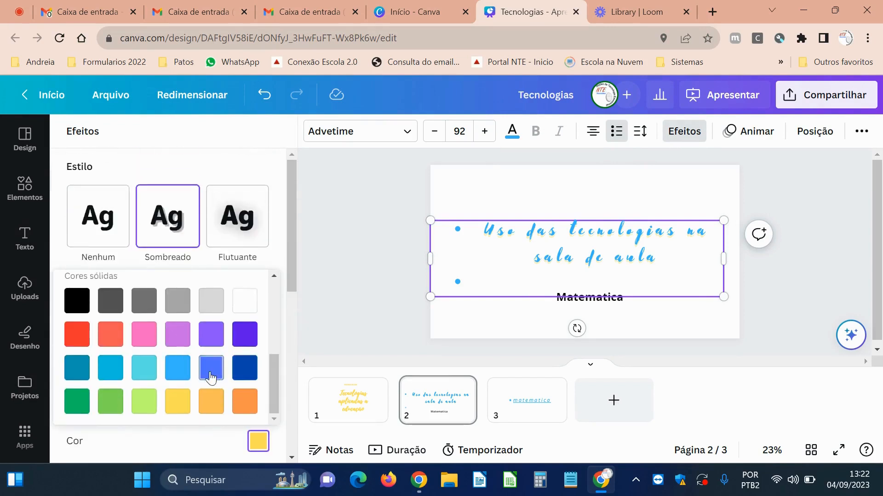
Set the page 2 title's shadow colour to light orange, and try the Flutuante and Contorno effects instead.
{"action": "left_click", "coordinate": [211, 401]}
{"action": "scroll", "coordinate": [264, 369], "scroll_direction": "up", "scroll_amount": 3}
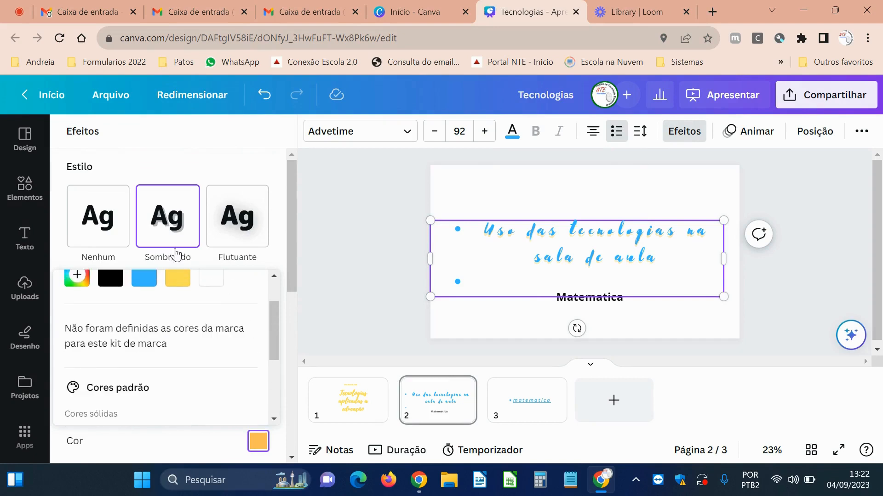
{"action": "left_click", "coordinate": [226, 234]}
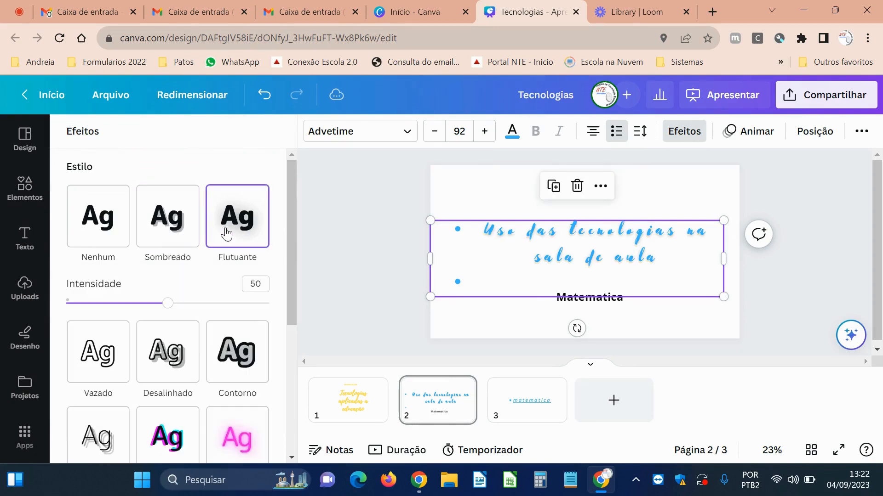
{"action": "left_click", "coordinate": [239, 364]}
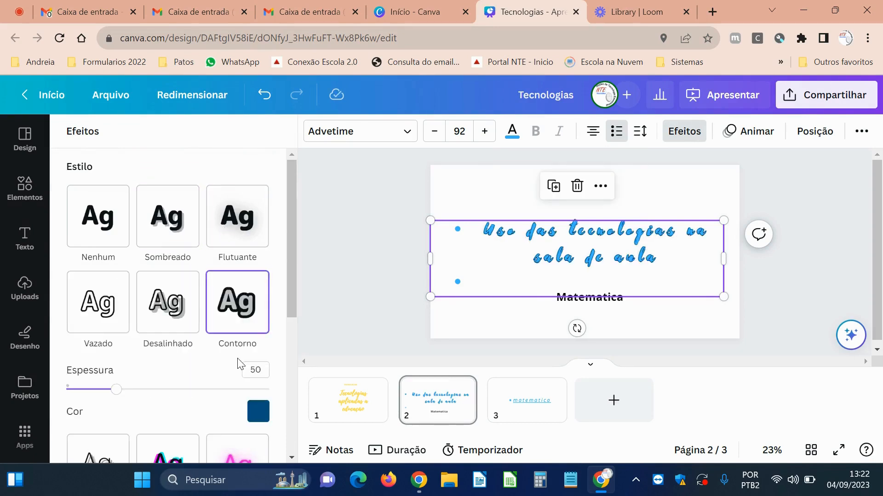
Try the Neon effect on the page 2 title with its intensity set to 73.
{"action": "scroll", "coordinate": [232, 400], "scroll_direction": "down", "scroll_amount": 2}
{"action": "left_click", "coordinate": [231, 398]}
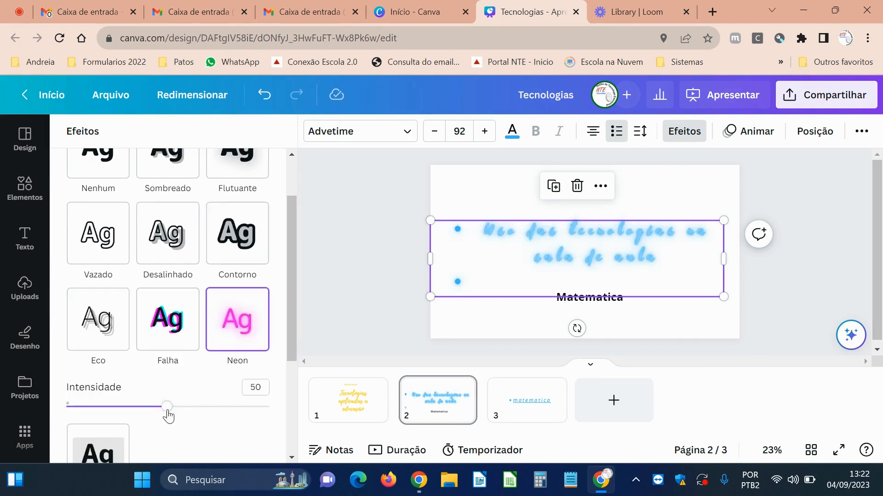
{"action": "left_click_drag", "start_coordinate": [167, 409], "coordinate": [213, 408]}
Curve the page 2 title with the Curvar shape, shrink it to about font size 57,4 and place it above "Matematica".
{"action": "scroll", "coordinate": [196, 323], "scroll_direction": "down", "scroll_amount": 4}
{"action": "scroll", "coordinate": [196, 322], "scroll_direction": "down", "scroll_amount": 1}
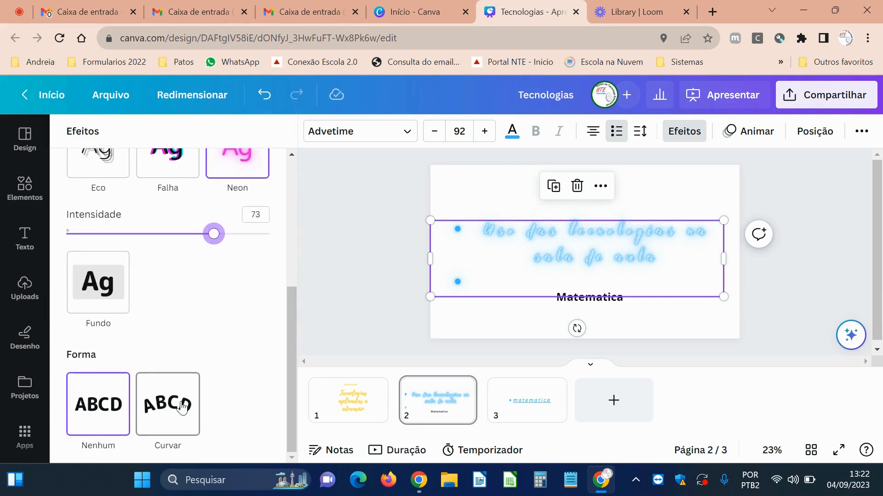
{"action": "left_click", "coordinate": [183, 407]}
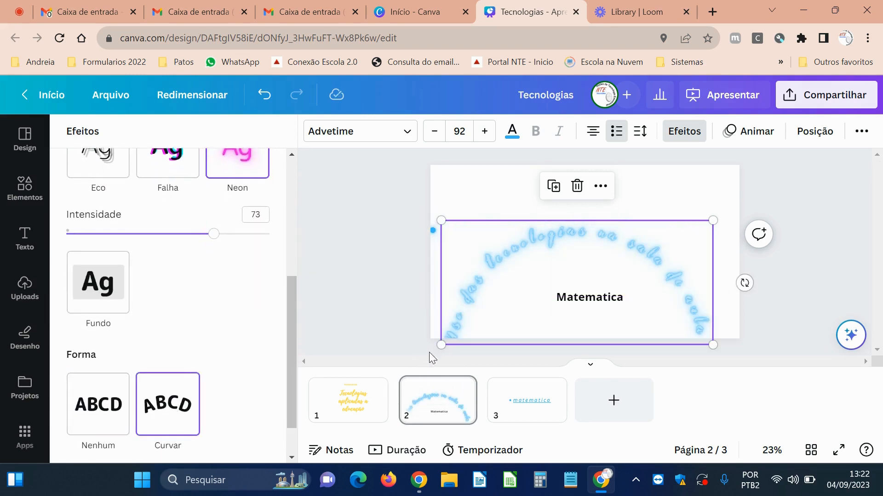
{"action": "left_click_drag", "start_coordinate": [439, 344], "coordinate": [529, 305]}
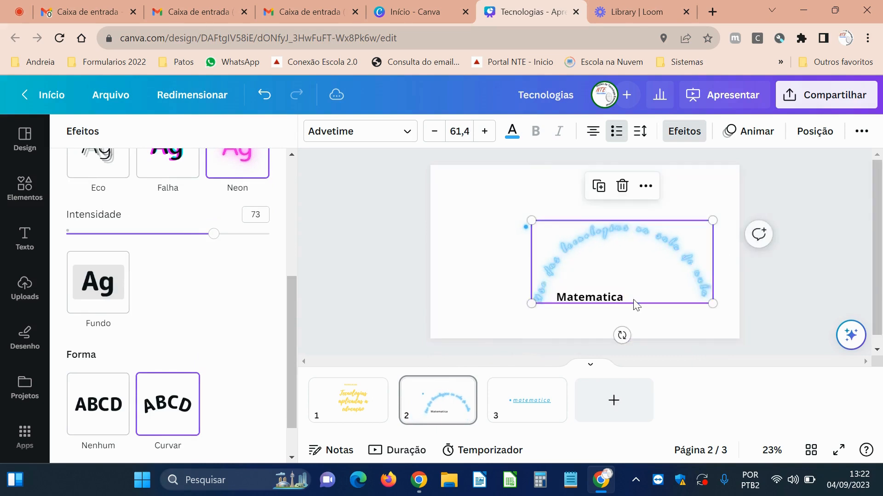
{"action": "left_click_drag", "start_coordinate": [633, 299], "coordinate": [580, 258]}
{"action": "mouse_move", "coordinate": [660, 266]}
{"action": "left_mouse_down"}
{"action": "mouse_move", "coordinate": [688, 274]}
{"action": "mouse_move", "coordinate": [646, 264]}
{"action": "left_mouse_up"}
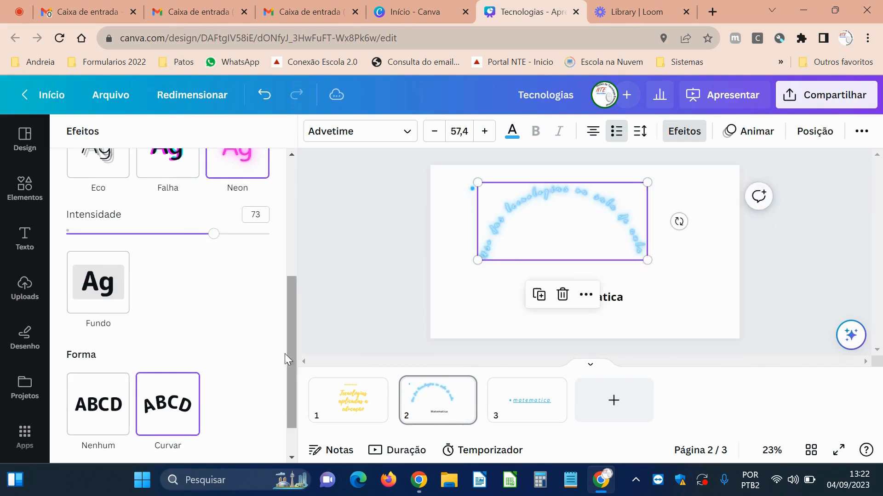
Return the title to straight text with the Fundo effect, and move it down closer to "Matematica".
{"action": "left_click", "coordinate": [115, 407]}
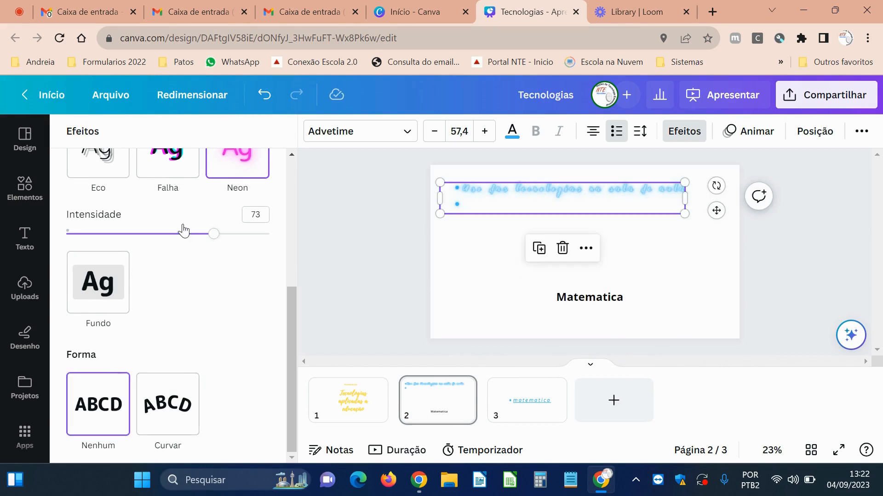
{"action": "left_click", "coordinate": [100, 291]}
{"action": "left_click_drag", "start_coordinate": [605, 199], "coordinate": [629, 228]}
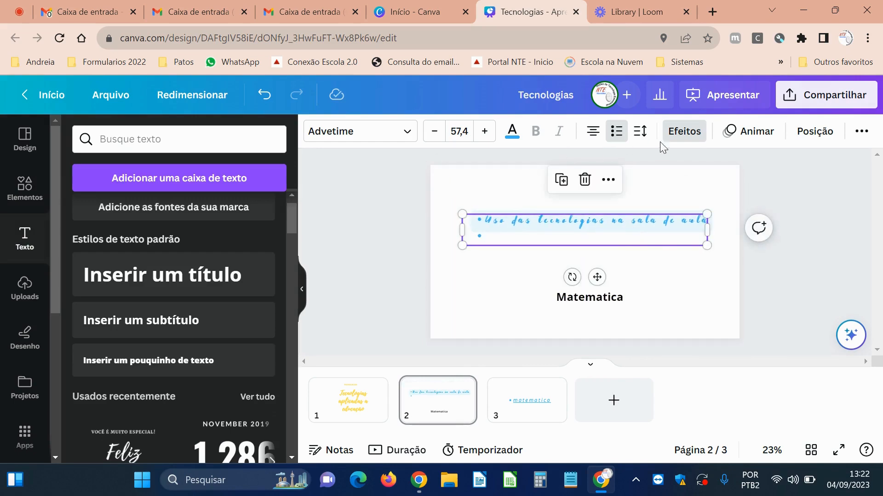
Enlarge the page 2 title to about font size 64,3 and delete its empty second bullet.
{"action": "left_click", "coordinate": [683, 131]}
{"action": "scroll", "coordinate": [184, 386], "scroll_direction": "down", "scroll_amount": 3}
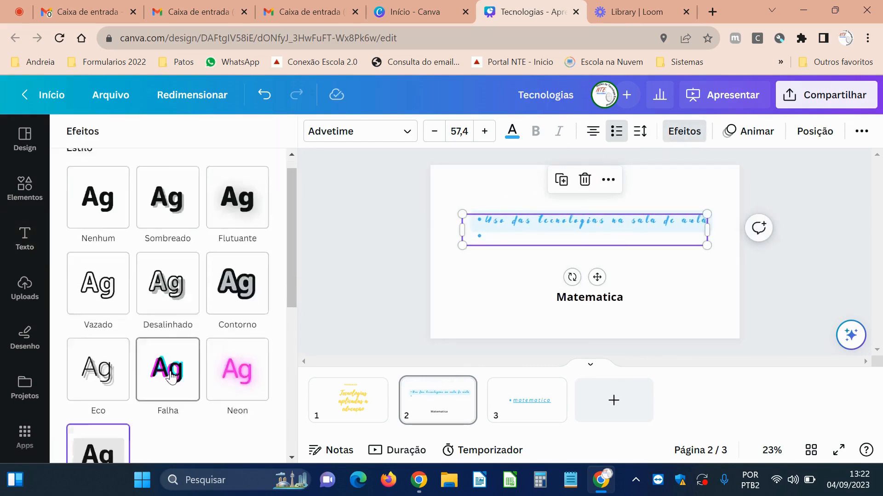
{"action": "left_click", "coordinate": [575, 235]}
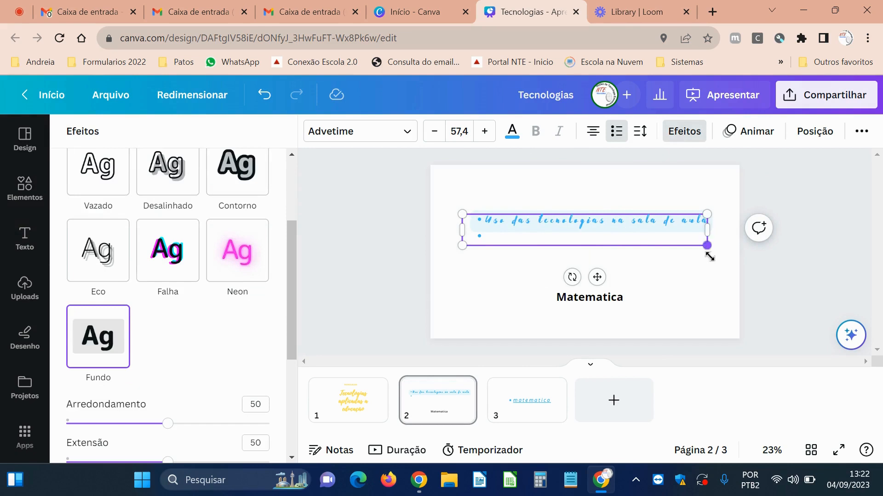
{"action": "left_click_drag", "start_coordinate": [707, 246], "coordinate": [717, 293]}
{"action": "left_click_drag", "start_coordinate": [458, 248], "coordinate": [437, 271]}
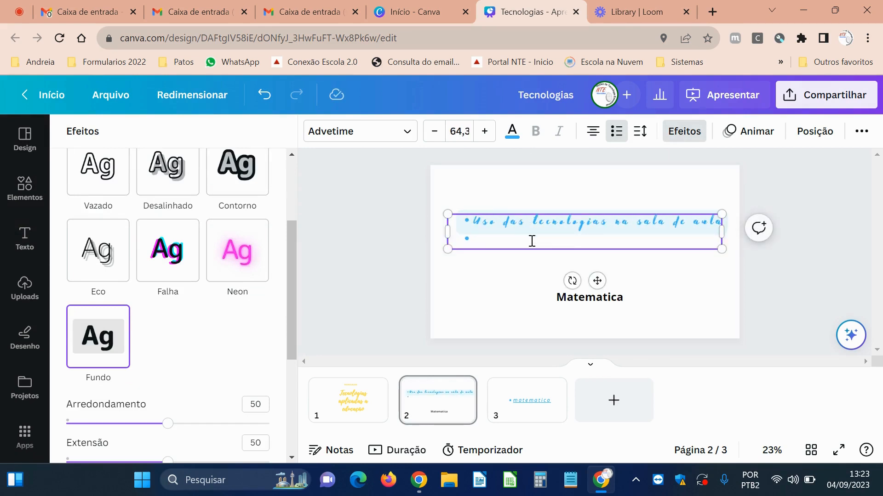
{"action": "key", "text": "BackSpace"}
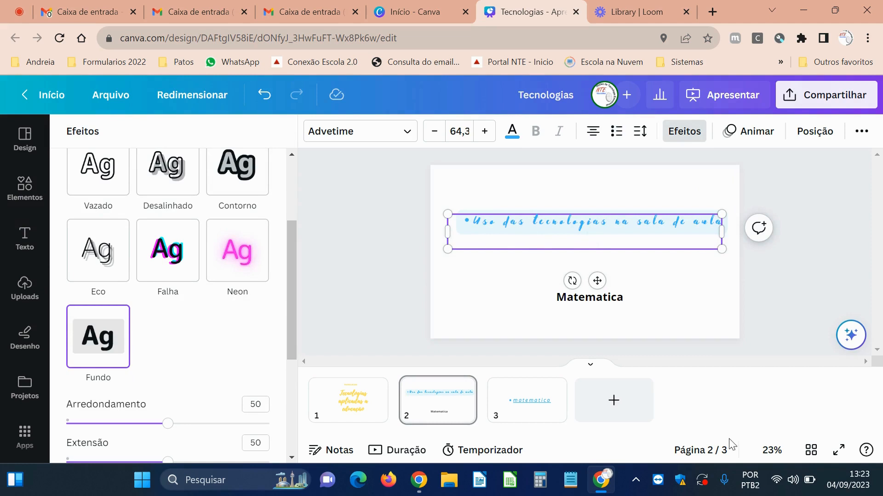
{"action": "left_click", "coordinate": [658, 311]}
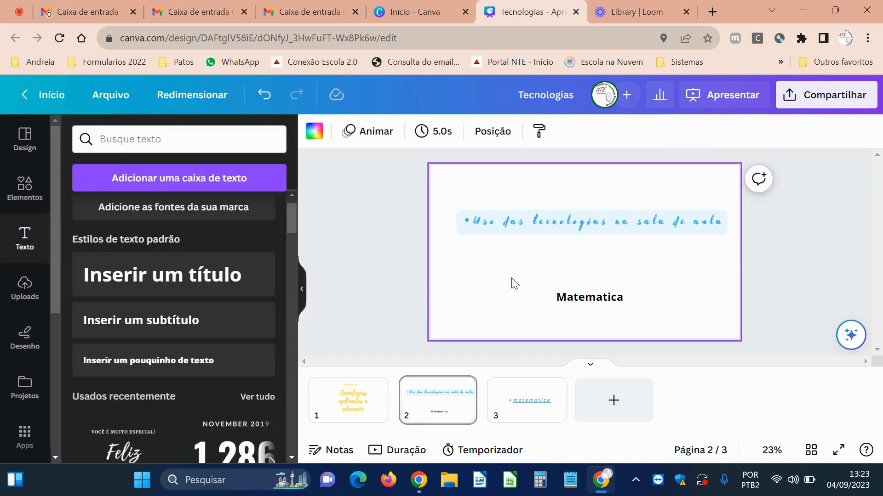
Try the Sombreado and Flutuante effects on the page 2 title, and set its effect style to Nenhum.
{"action": "left_click", "coordinate": [528, 230]}
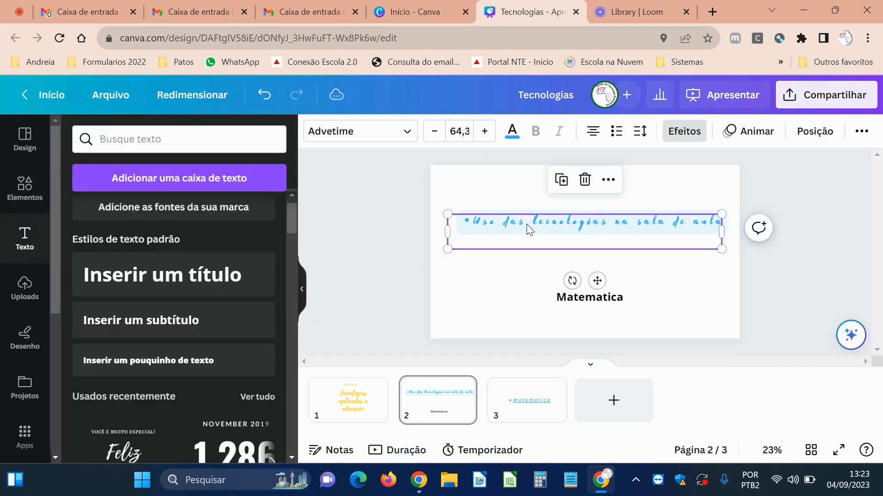
{"action": "left_click", "coordinate": [687, 135]}
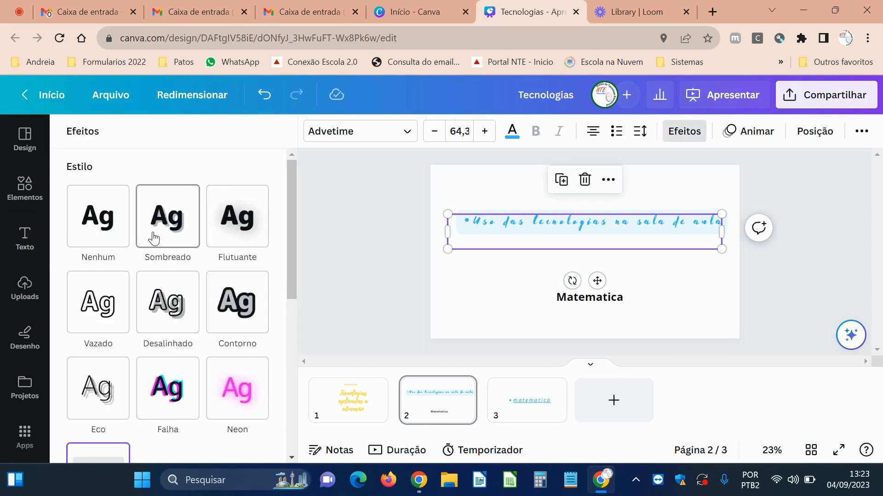
{"action": "left_click", "coordinate": [171, 232]}
{"action": "left_click", "coordinate": [240, 230]}
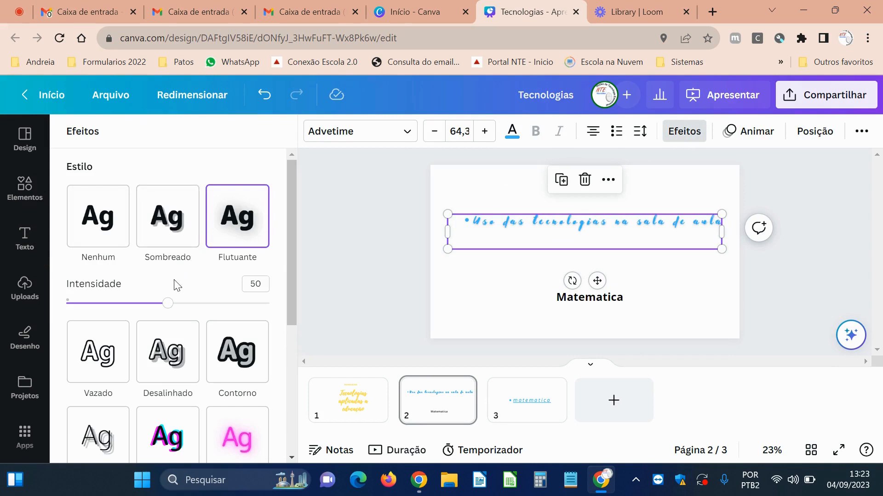
{"action": "scroll", "coordinate": [163, 339], "scroll_direction": "down", "scroll_amount": 5}
{"action": "scroll", "coordinate": [166, 360], "scroll_direction": "up", "scroll_amount": 5}
{"action": "left_click", "coordinate": [159, 245]}
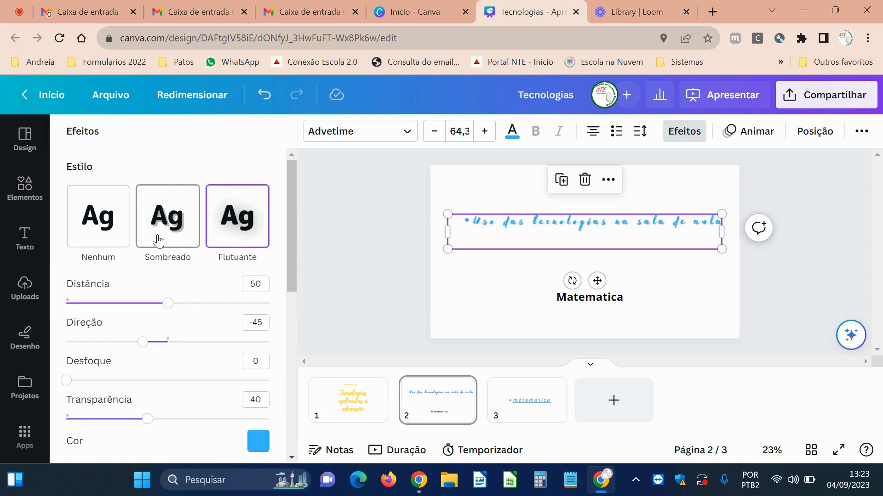
{"action": "left_click", "coordinate": [104, 238]}
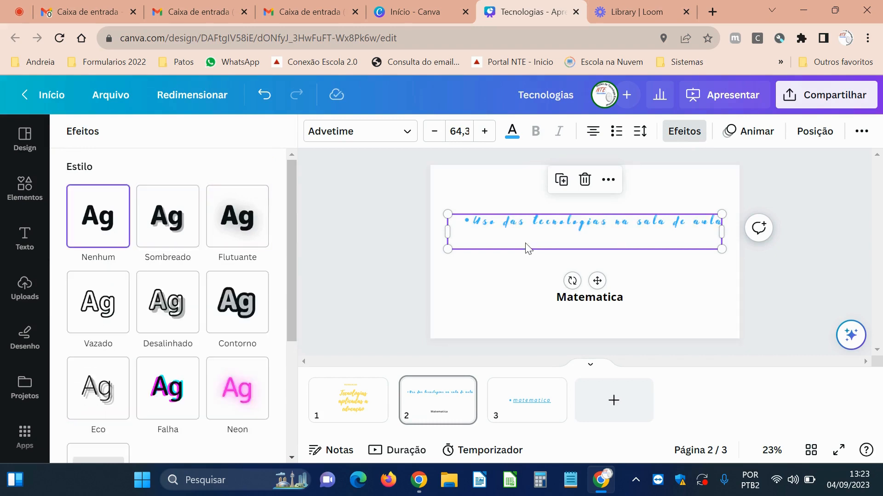
Examine the text animations available for the page 2 title, previewing the Sutis, Escrita and Exageradas groups.
{"action": "left_click", "coordinate": [744, 132]}
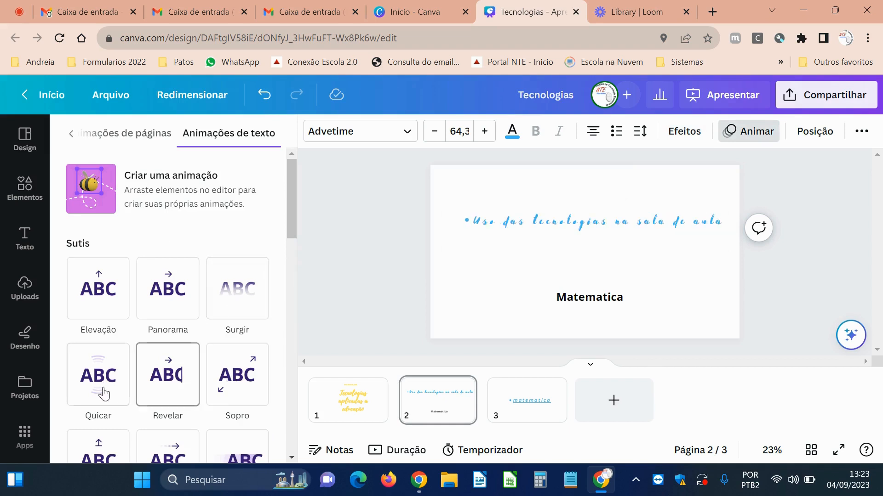
{"action": "scroll", "coordinate": [123, 392], "scroll_direction": "down", "scroll_amount": 1}
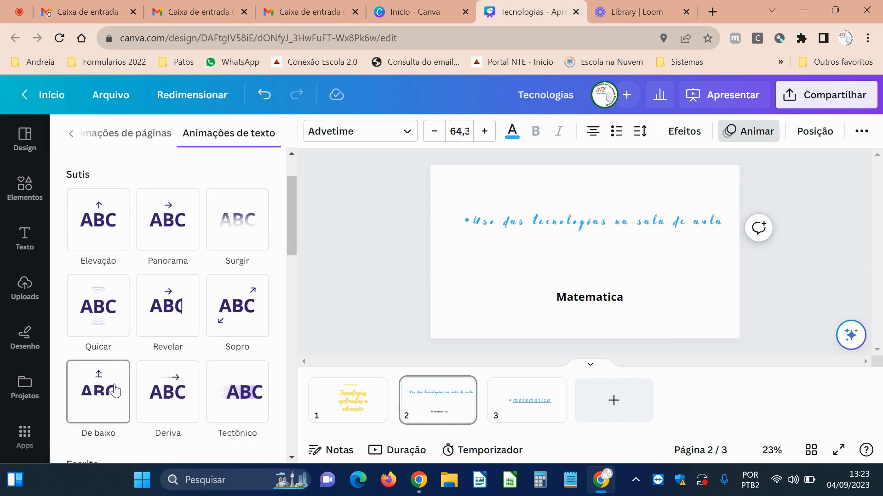
{"action": "scroll", "coordinate": [190, 406], "scroll_direction": "down", "scroll_amount": 2}
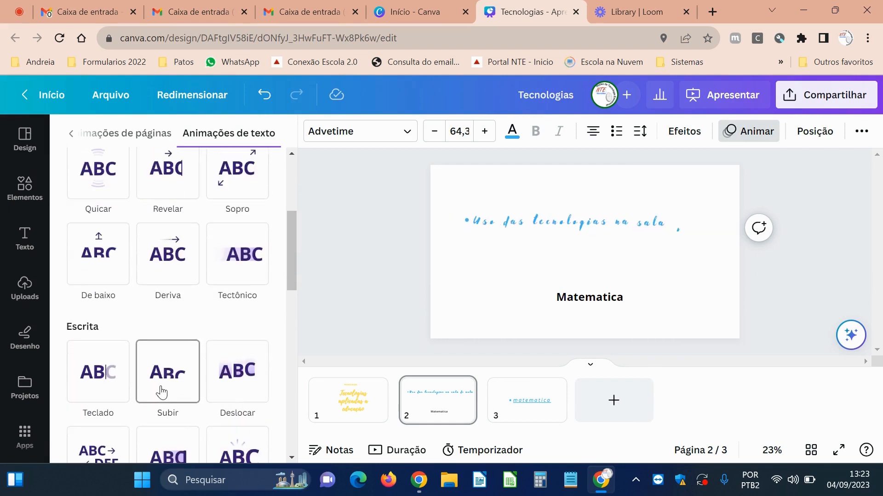
{"action": "scroll", "coordinate": [160, 392], "scroll_direction": "up", "scroll_amount": 3}
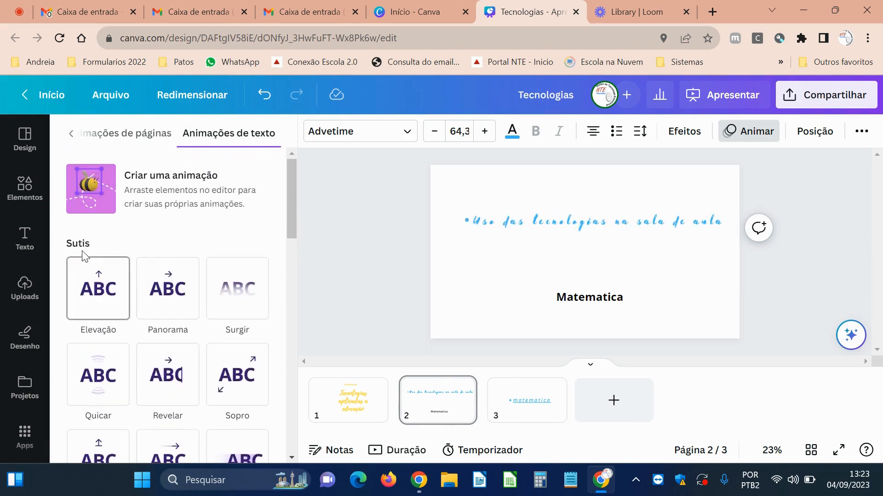
{"action": "scroll", "coordinate": [155, 308], "scroll_direction": "down", "scroll_amount": 3}
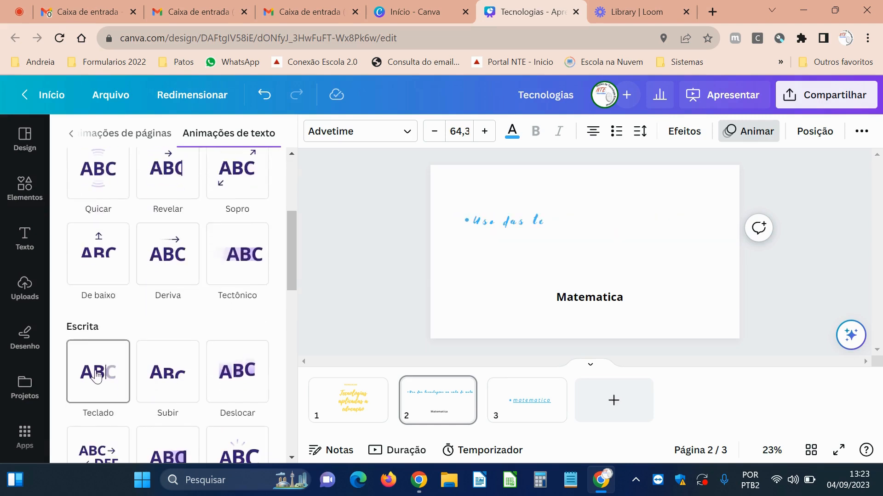
{"action": "scroll", "coordinate": [168, 385], "scroll_direction": "down", "scroll_amount": 5}
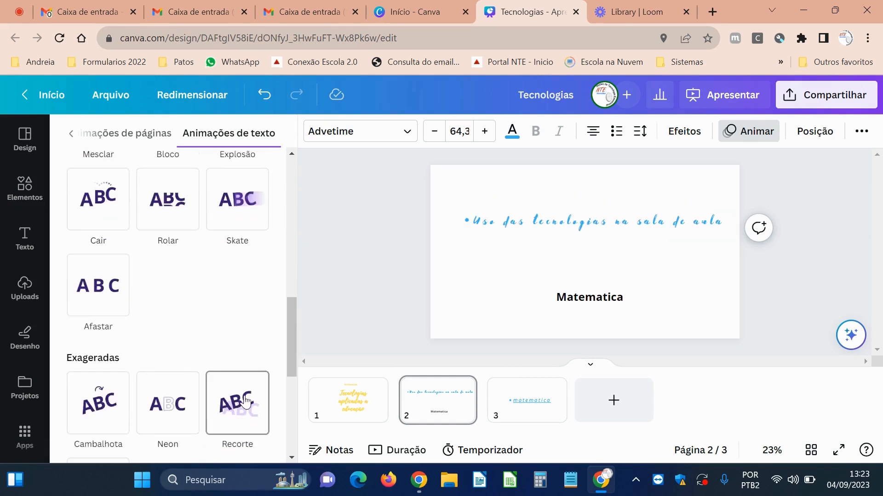
{"action": "scroll", "coordinate": [175, 395], "scroll_direction": "down", "scroll_amount": 2}
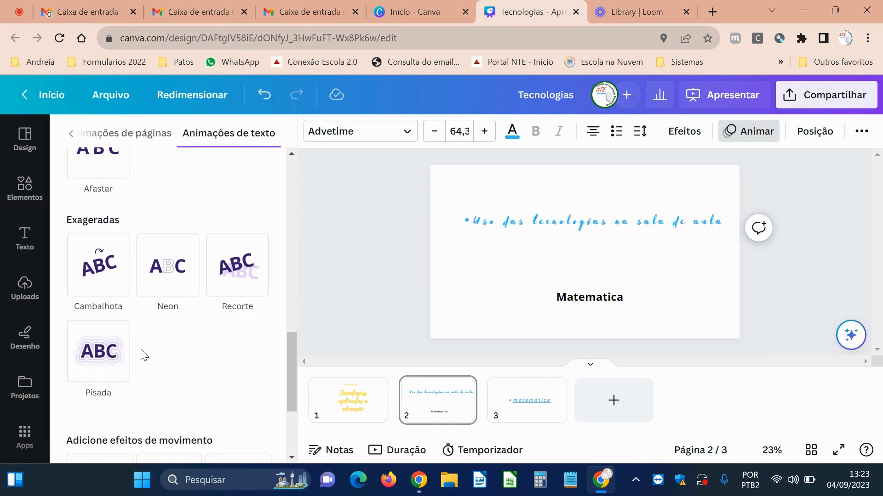
{"action": "scroll", "coordinate": [142, 356], "scroll_direction": "up", "scroll_amount": 1}
{"action": "scroll", "coordinate": [142, 356], "scroll_direction": "down", "scroll_amount": 4}
{"action": "scroll", "coordinate": [181, 325], "scroll_direction": "up", "scroll_amount": 10}
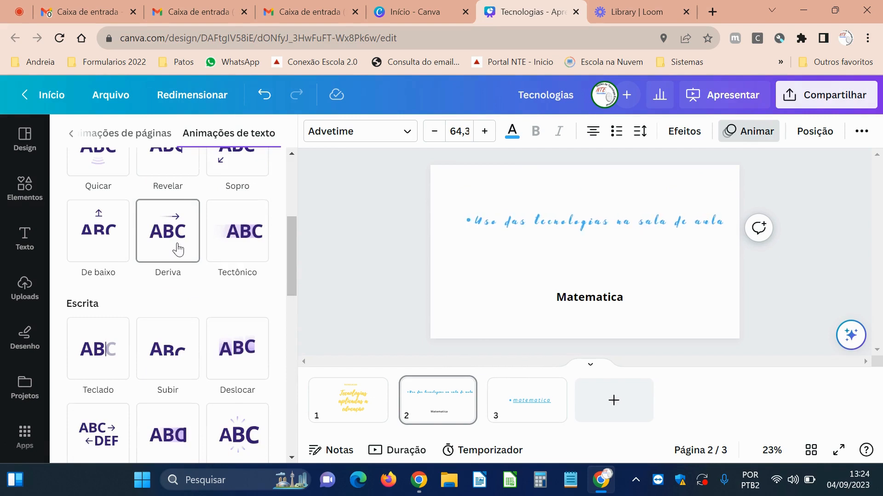
Try the Deriva animation on the page 2 title with upward and rightward directions, and remove the animation.
{"action": "left_click", "coordinate": [178, 251]}
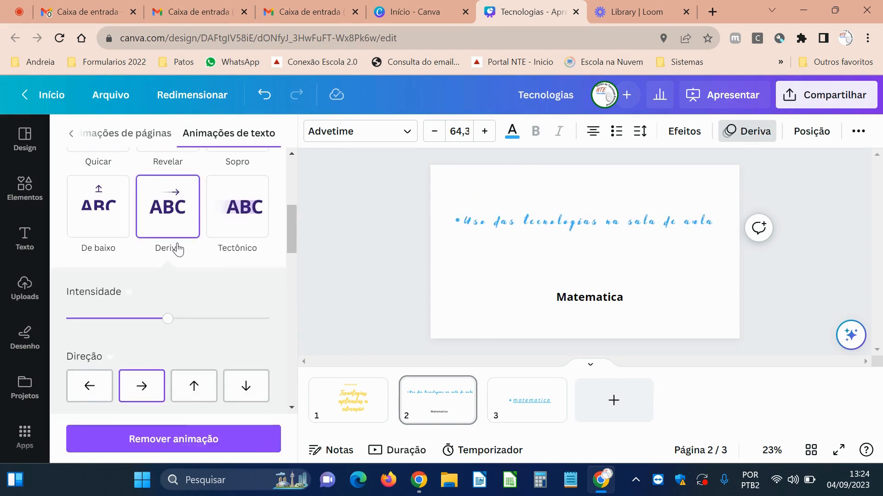
{"action": "left_click", "coordinate": [201, 395]}
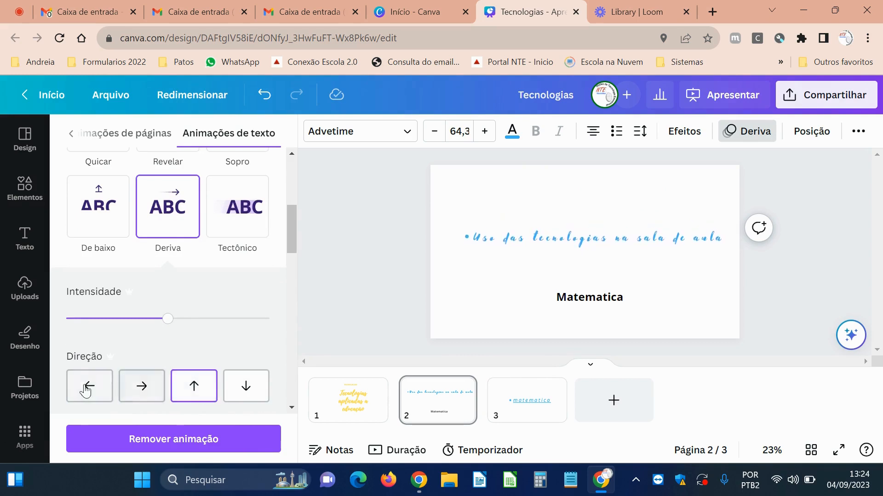
{"action": "left_click", "coordinate": [143, 386]}
{"action": "scroll", "coordinate": [246, 315], "scroll_direction": "down", "scroll_amount": 3}
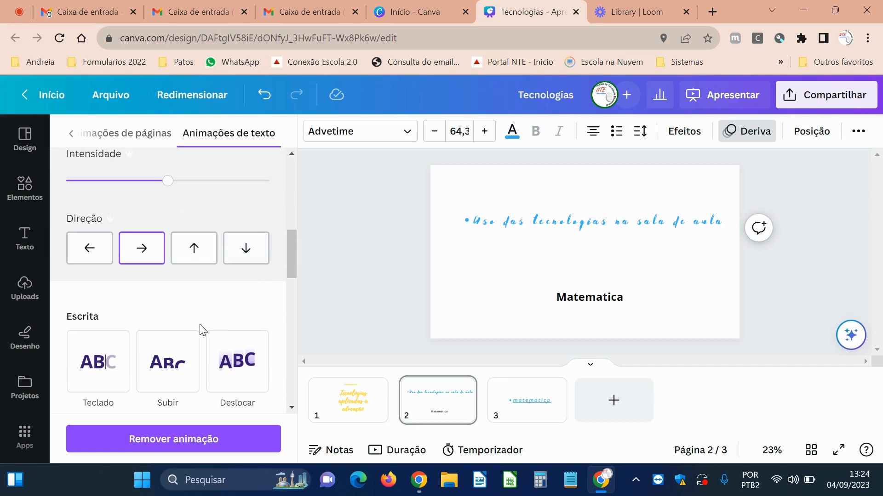
{"action": "left_click", "coordinate": [206, 440]}
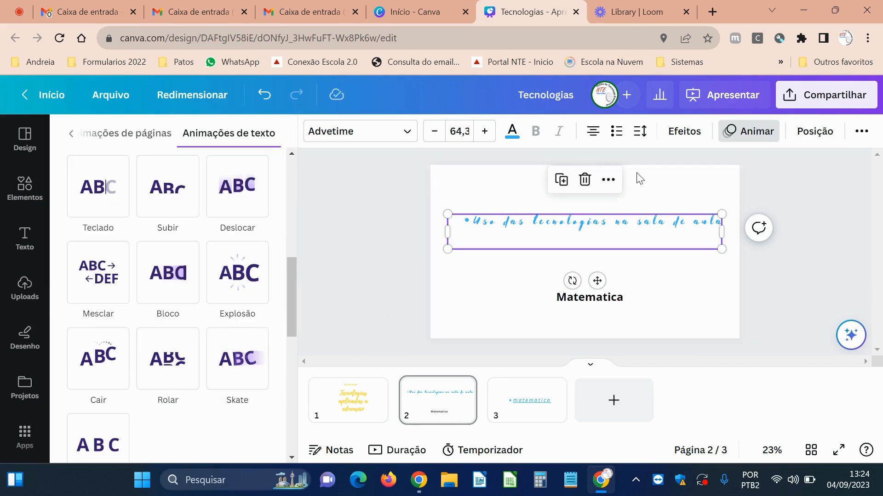
Align the page 2 title to the vertical middle of the page.
{"action": "left_click", "coordinate": [802, 135]}
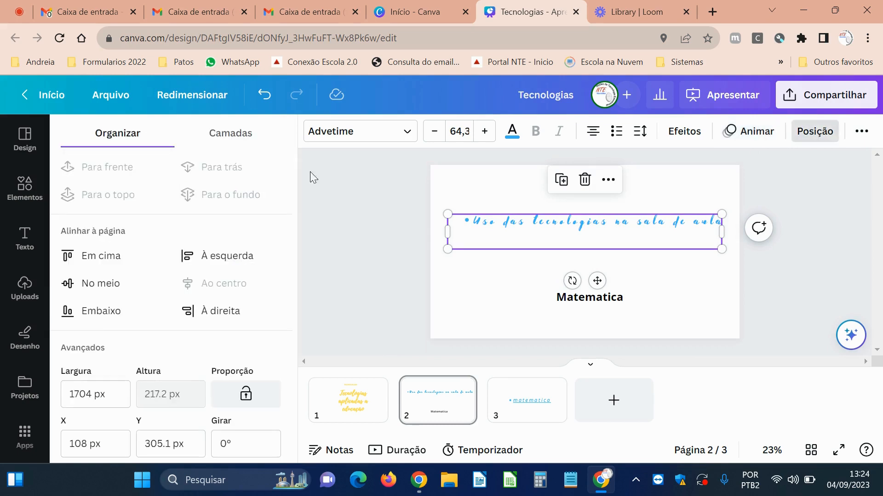
{"action": "left_click", "coordinate": [114, 263]}
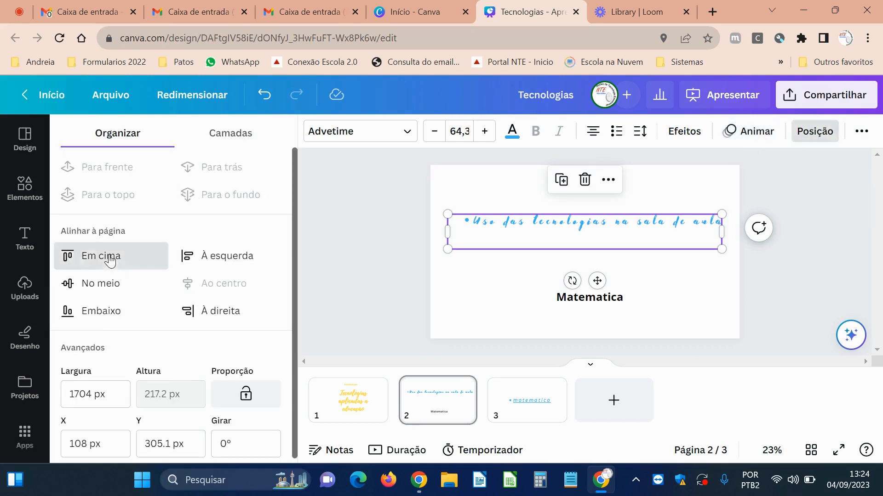
{"action": "left_click", "coordinate": [101, 290]}
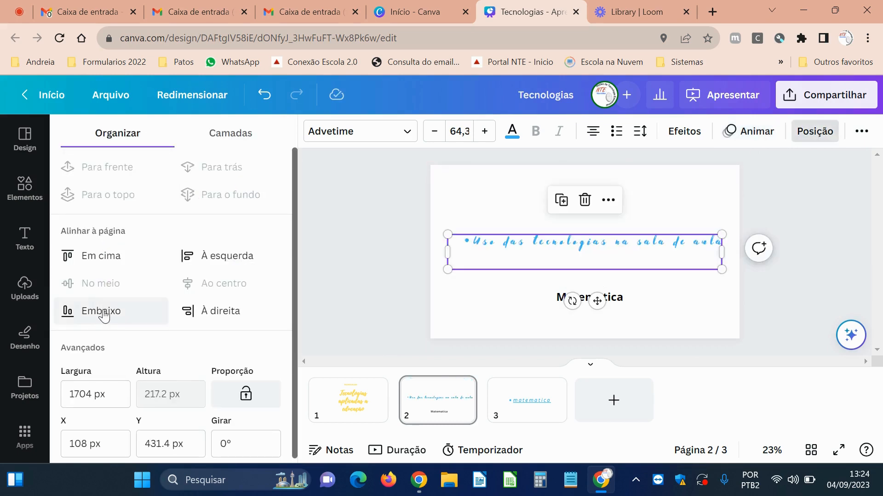
Try aligning the page 2 title to the bottom, left and right edges of the page.
{"action": "left_click", "coordinate": [102, 310]}
{"action": "left_click", "coordinate": [235, 267]}
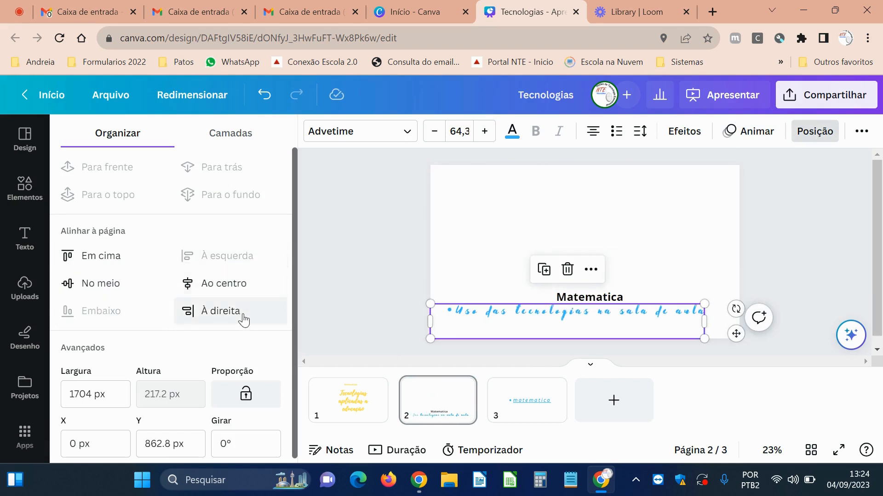
{"action": "left_click", "coordinate": [209, 310]}
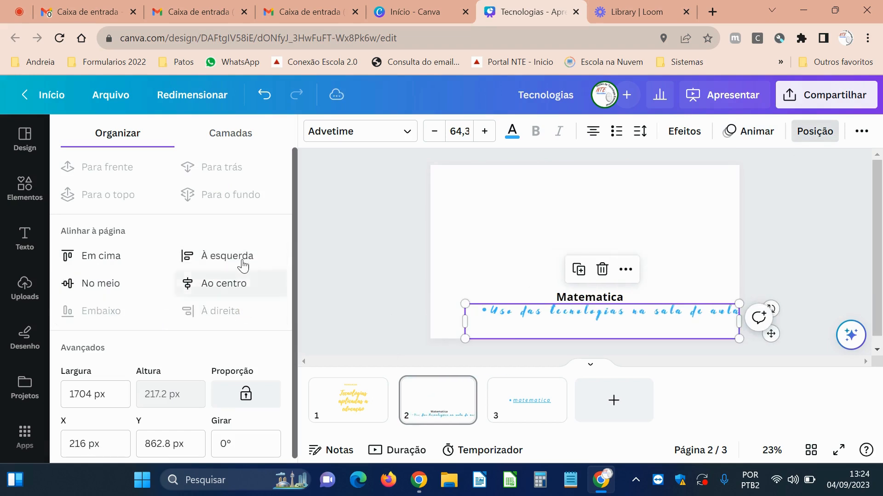
{"action": "left_click", "coordinate": [208, 260]}
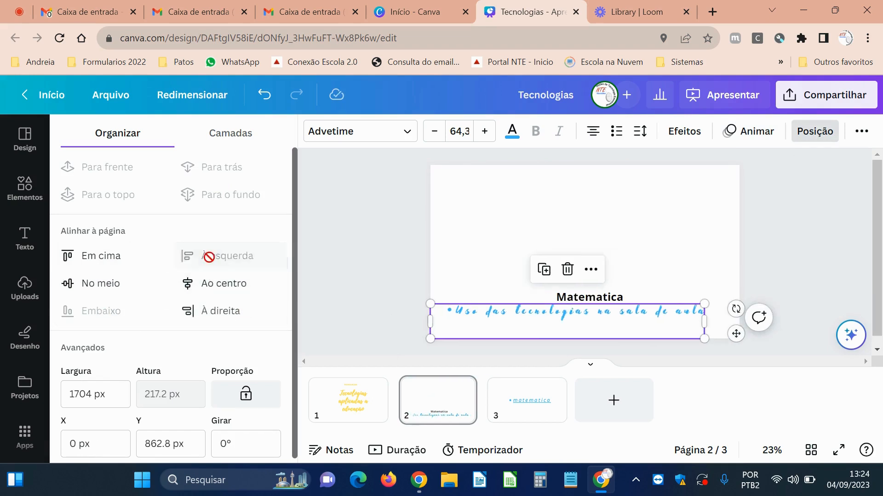
Align the page 2 title to the vertical middle and horizontal center of the page.
{"action": "left_click", "coordinate": [103, 266]}
{"action": "left_click", "coordinate": [103, 283]}
{"action": "left_click_drag", "start_coordinate": [574, 258], "coordinate": [608, 257]}
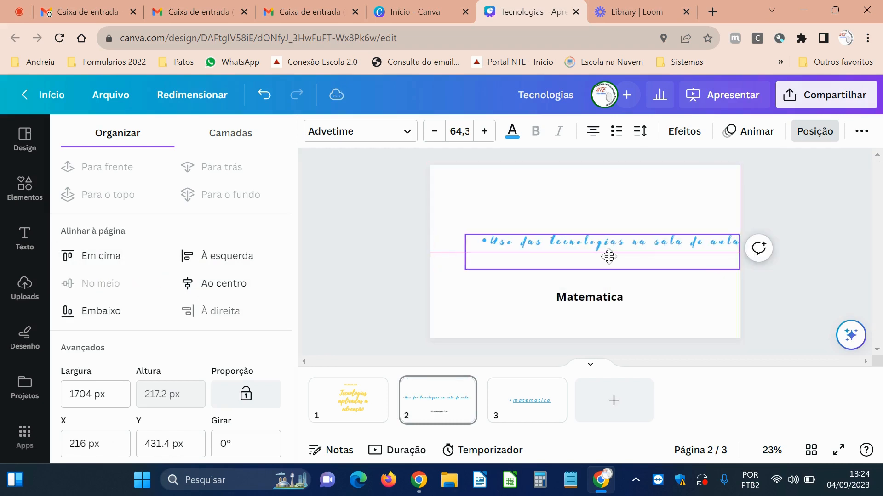
{"action": "left_click", "coordinate": [209, 282]}
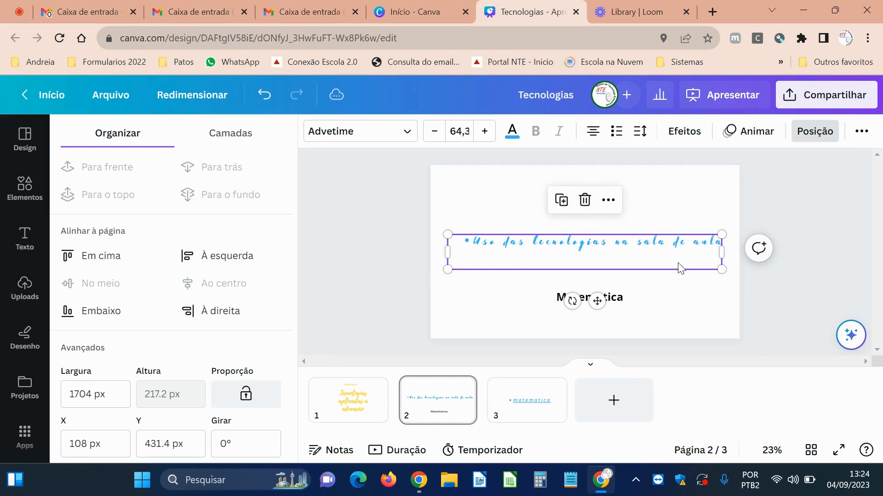
Move the page 2 title slightly down to a Y position of about 466 px, and shrink it proportionally to about 1642 px wide.
{"action": "mouse_move", "coordinate": [660, 257]}
{"action": "left_mouse_down"}
{"action": "mouse_move", "coordinate": [658, 269]}
{"action": "mouse_move", "coordinate": [654, 259]}
{"action": "left_mouse_up"}
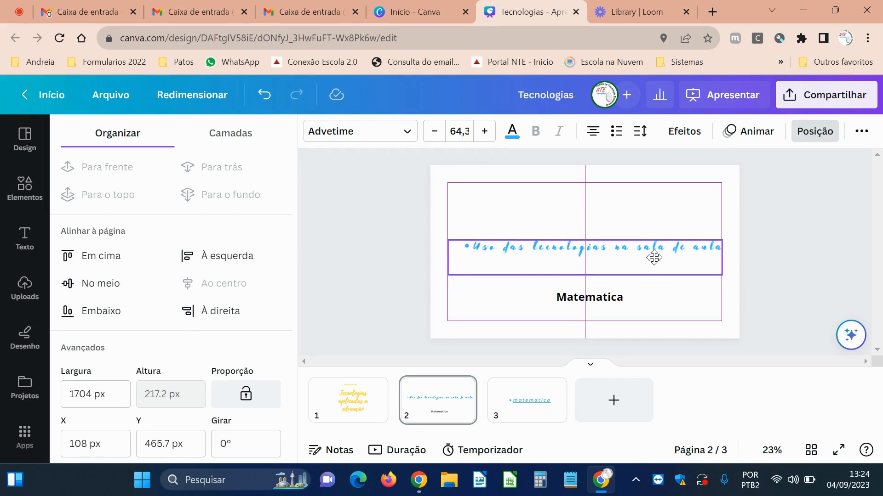
{"action": "left_click_drag", "start_coordinate": [654, 258], "coordinate": [653, 259]}
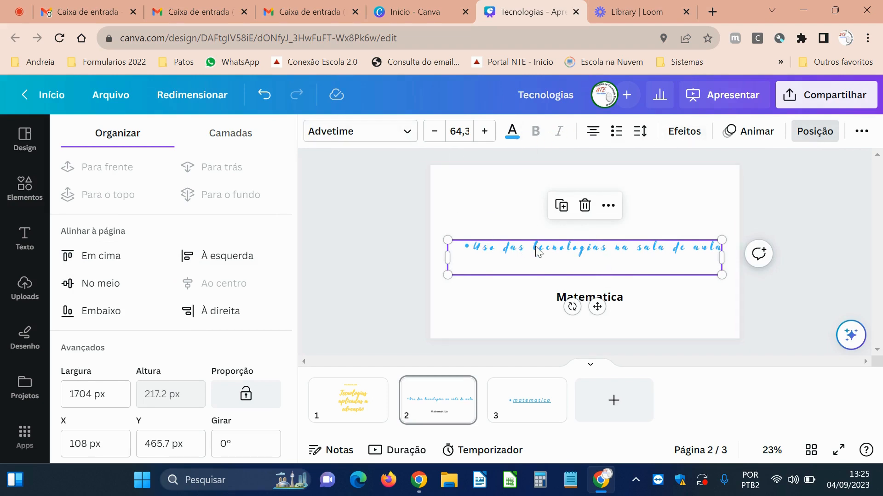
{"action": "left_click_drag", "start_coordinate": [457, 232], "coordinate": [469, 190]}
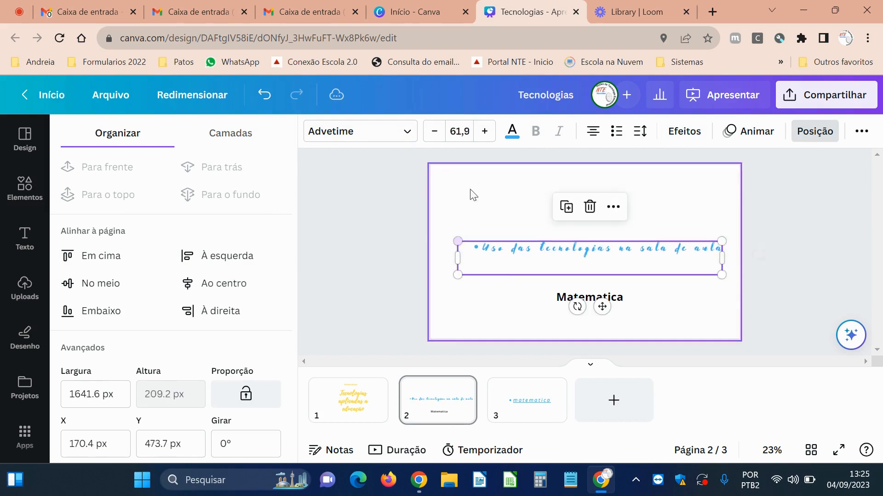
{"action": "scroll", "coordinate": [543, 303], "scroll_direction": "down", "scroll_amount": 1}
{"action": "scroll", "coordinate": [543, 304], "scroll_direction": "up", "scroll_amount": 1}
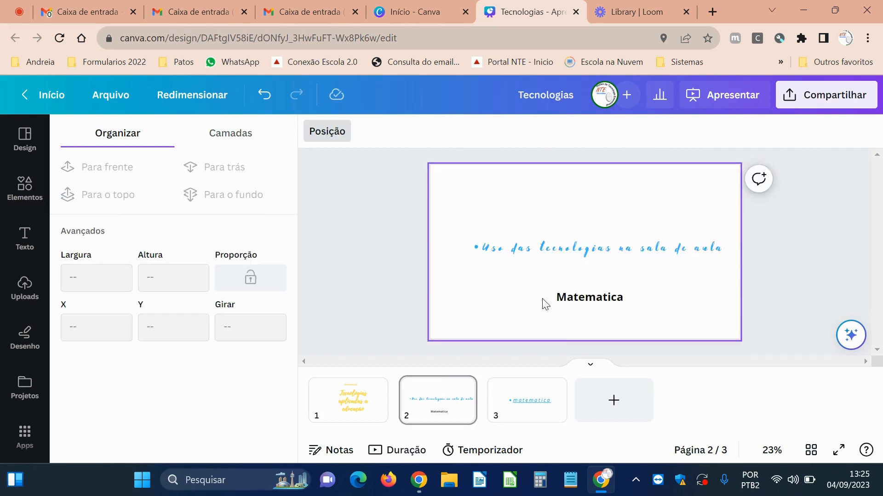
{"action": "scroll", "coordinate": [545, 304], "scroll_direction": "up", "scroll_amount": 1}
{"action": "scroll", "coordinate": [544, 303], "scroll_direction": "down", "scroll_amount": 1}
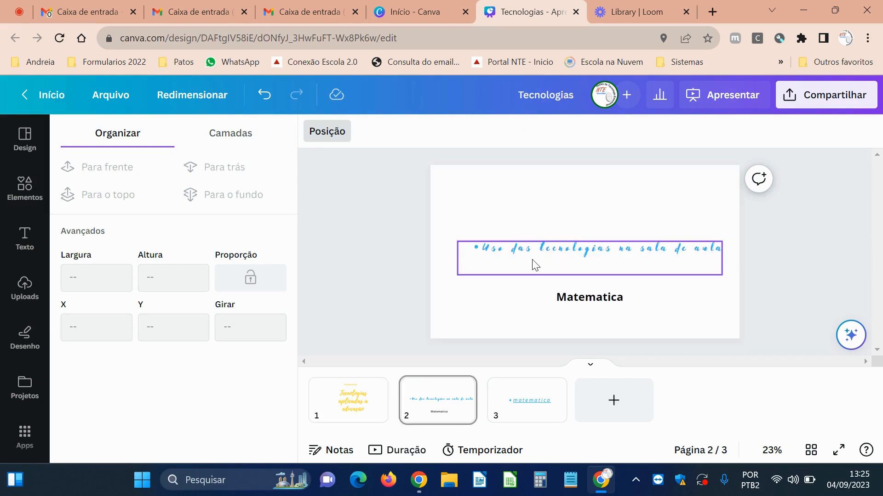
Browse the default text styles and recently used text designs, and reselect the page 2 title.
{"action": "left_click", "coordinate": [508, 236]}
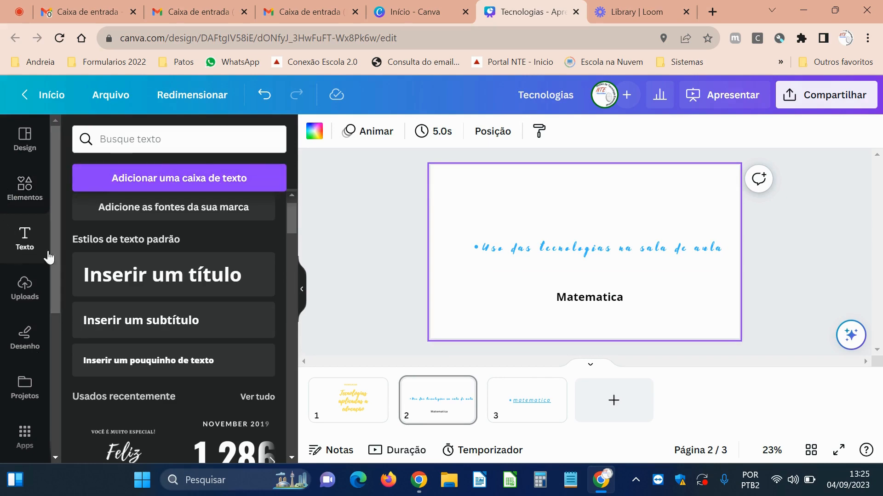
{"action": "scroll", "coordinate": [164, 270], "scroll_direction": "down", "scroll_amount": 7}
{"action": "scroll", "coordinate": [164, 270], "scroll_direction": "up", "scroll_amount": 7}
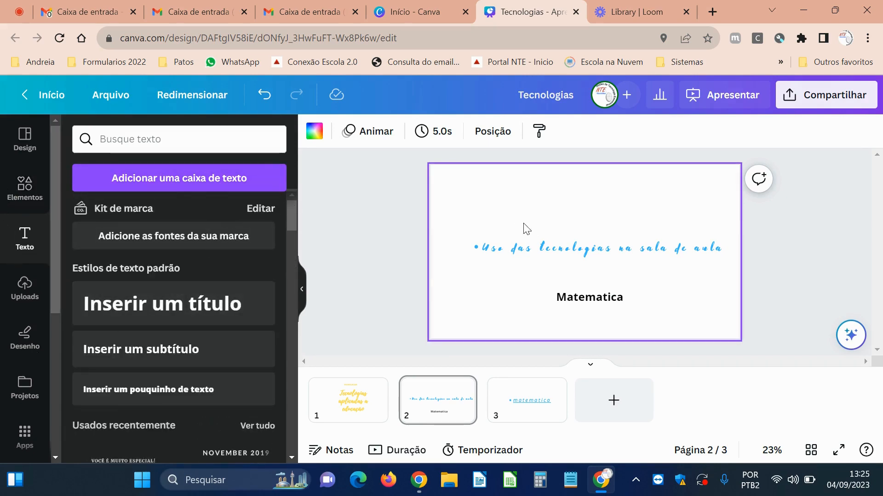
{"action": "left_click", "coordinate": [569, 261]}
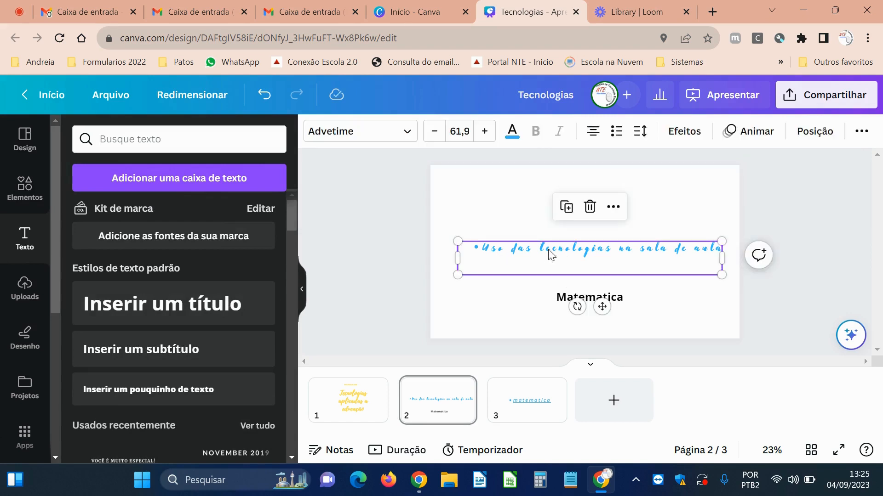